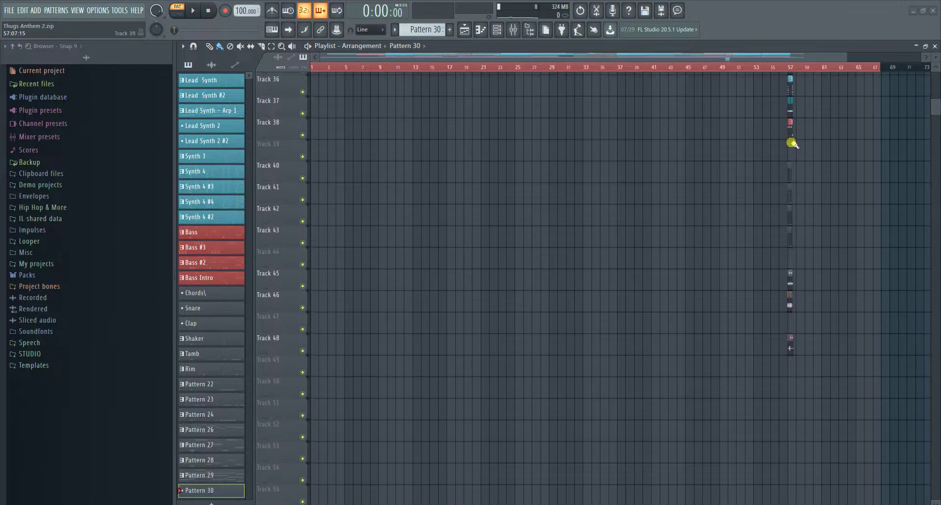
Look over the playlist arrangement, examining the synth, bass, drum and automation tracks along the timeline
scroll(736, 260, "up", 15)
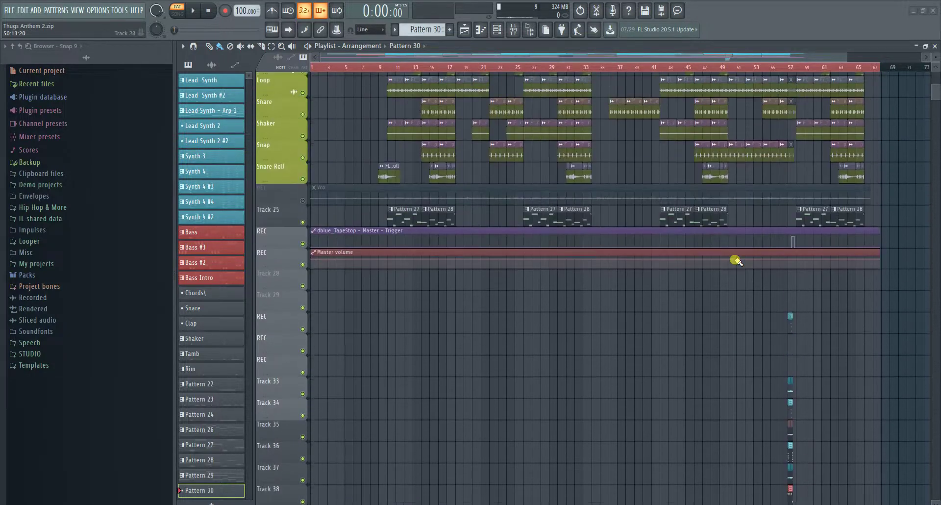
scroll(736, 260, "up", 6)
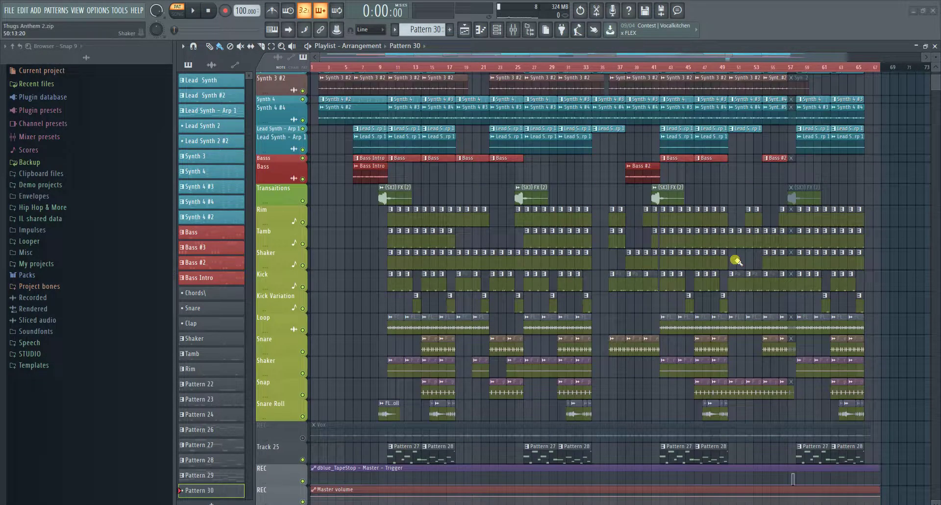
scroll(737, 260, "down", 3)
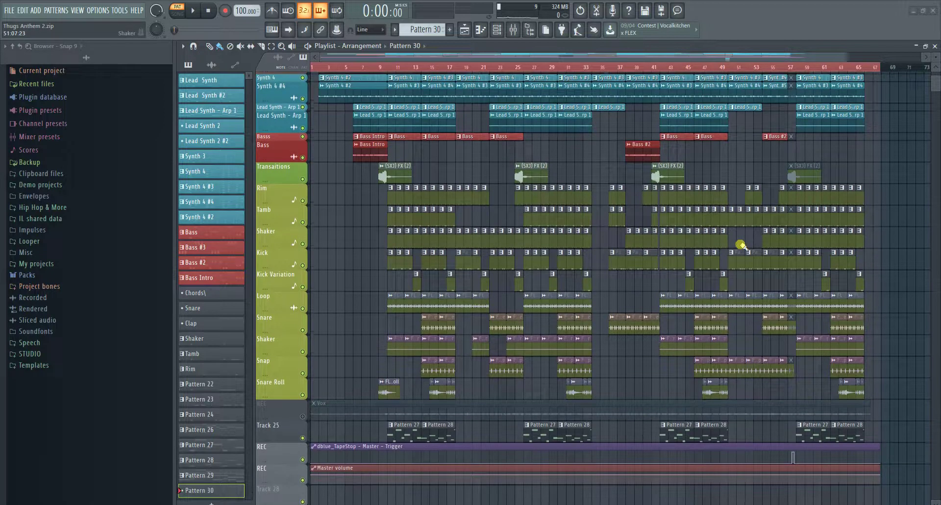
scroll(741, 245, "up", 3)
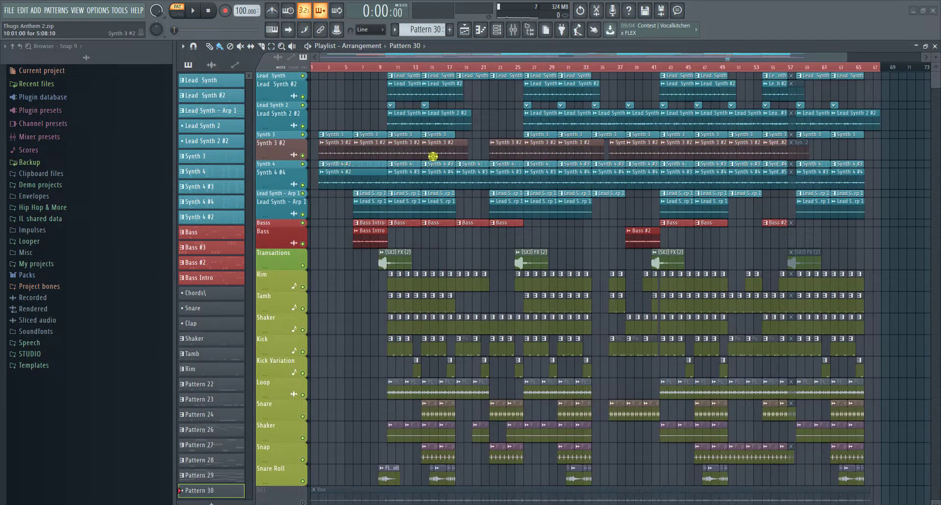
scroll(741, 245, "up", 2)
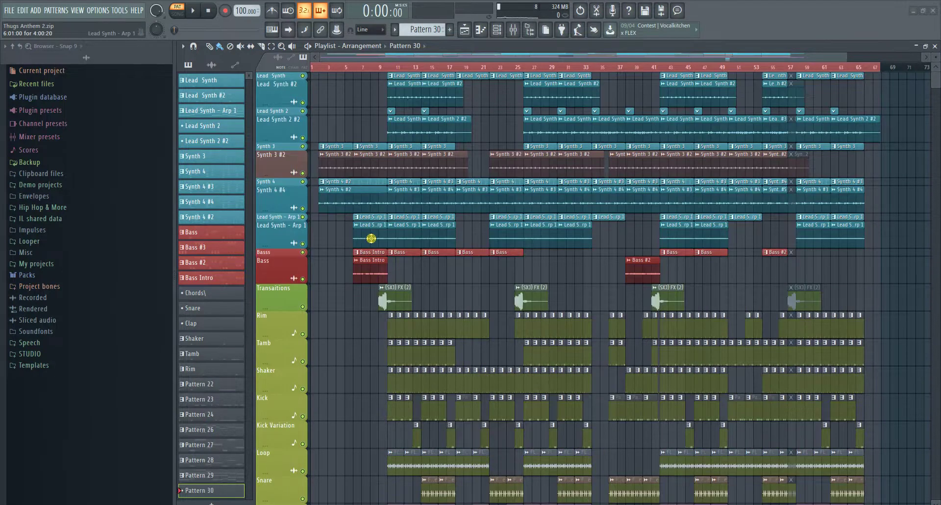
scroll(487, 229, "down", 12)
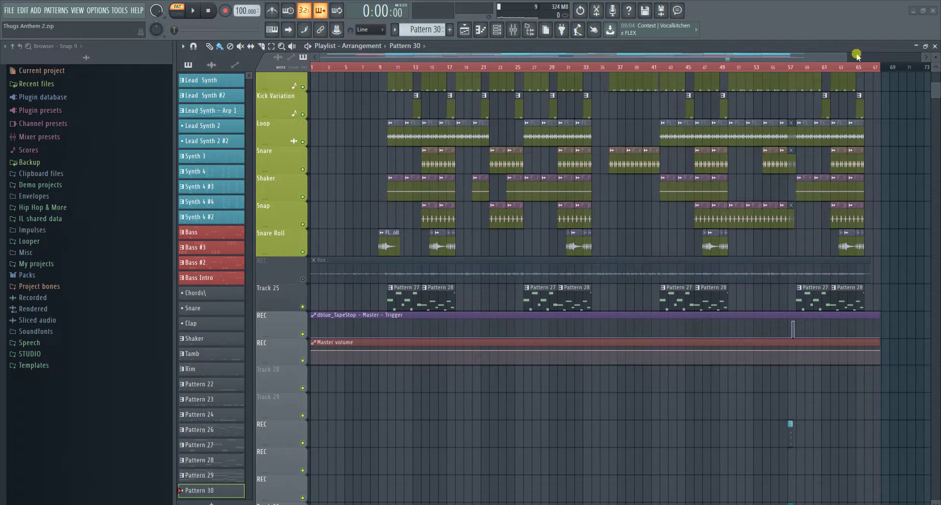
scroll(577, 203, "up", 3, "ctrl")
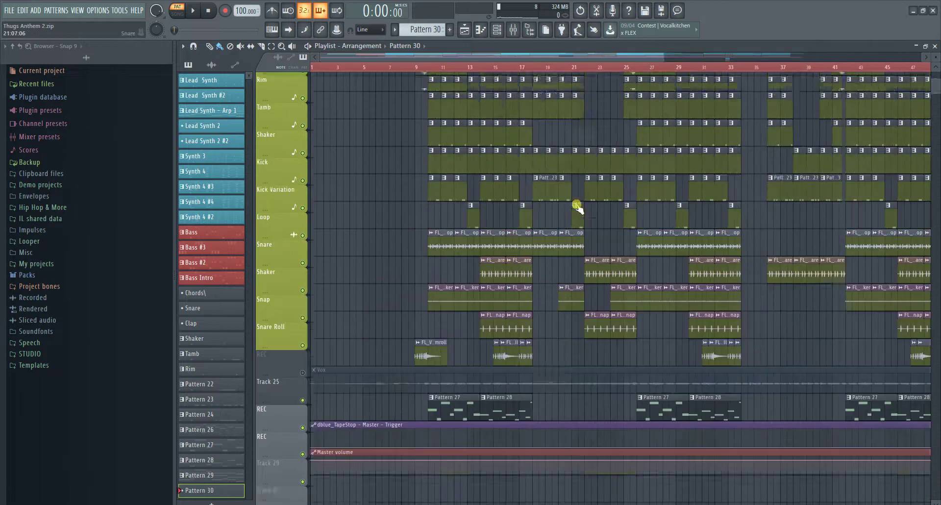
scroll(577, 203, "up", 12)
scroll(546, 152, "down", 1)
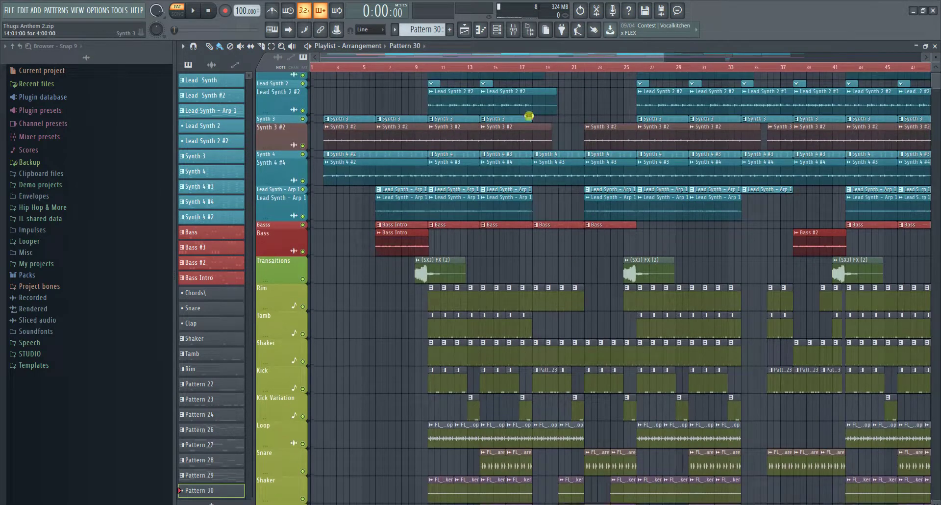
scroll(544, 147, "up", 1)
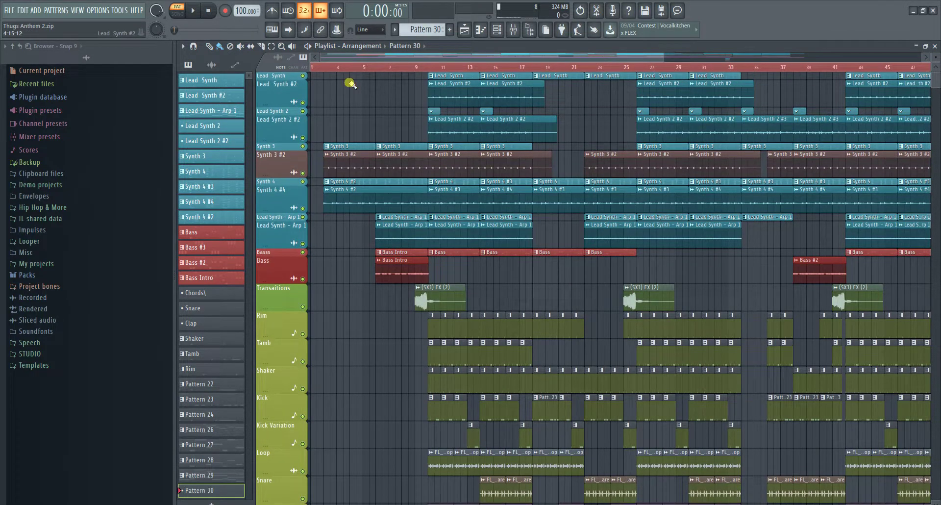
Set the Lead Synth pattern track's size to 100% in the playlist
right_click(278, 77)
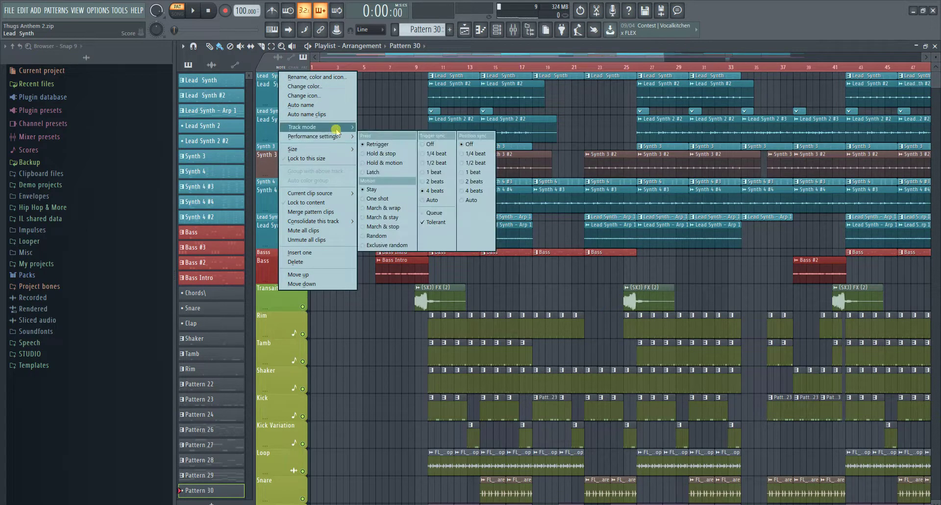
mouse_move(337, 129)
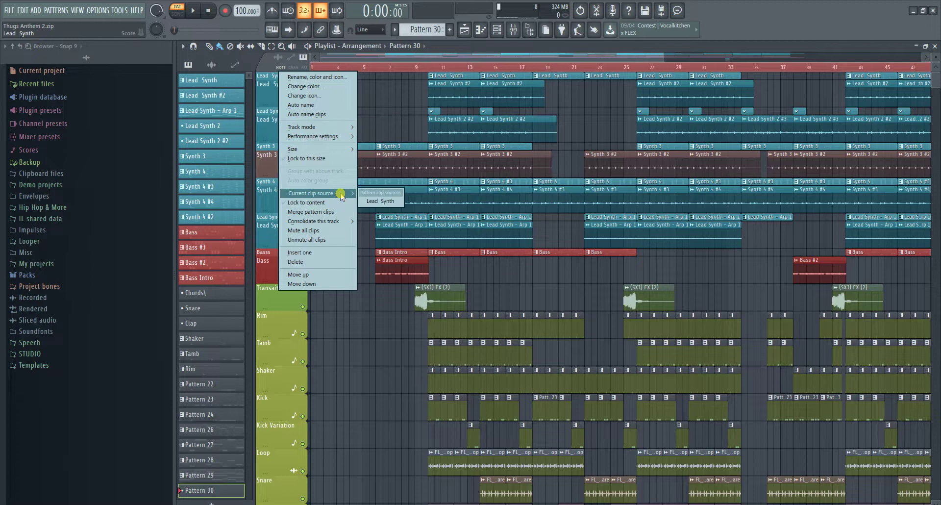
mouse_move(342, 223)
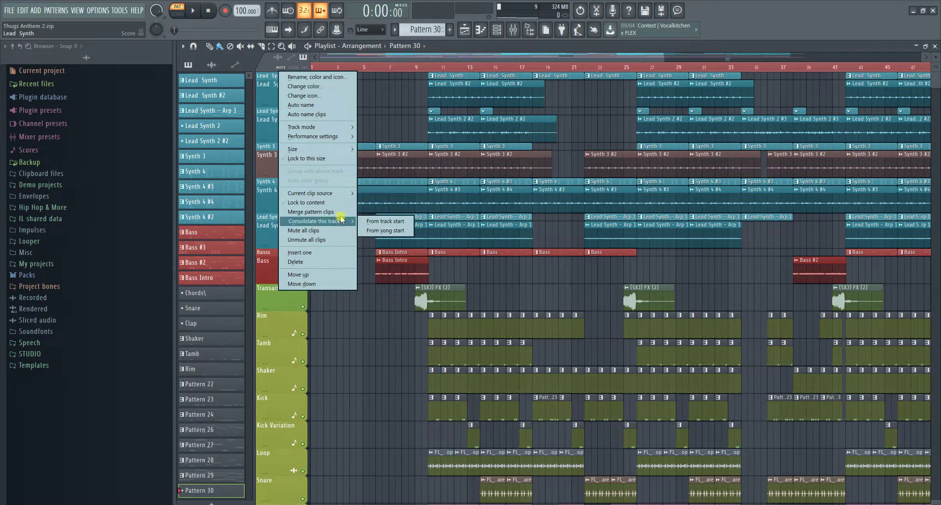
mouse_move(329, 153)
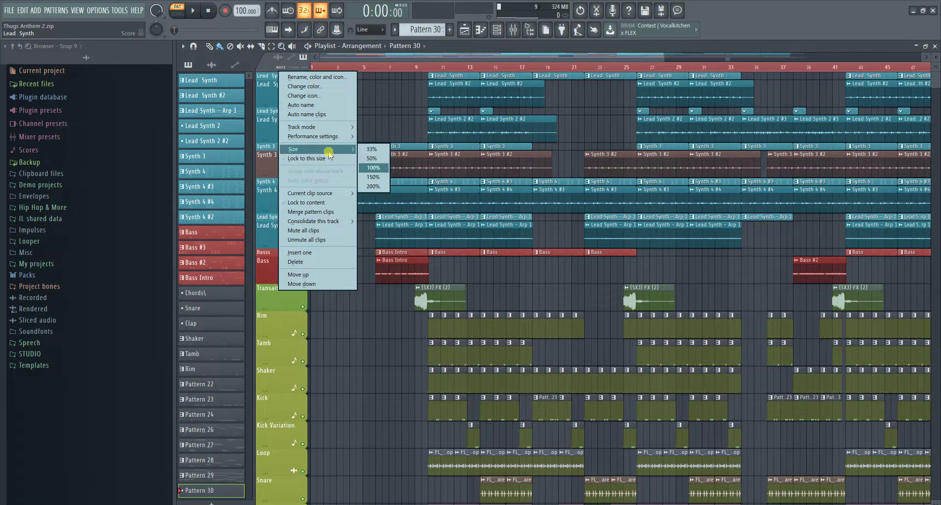
left_click(366, 168)
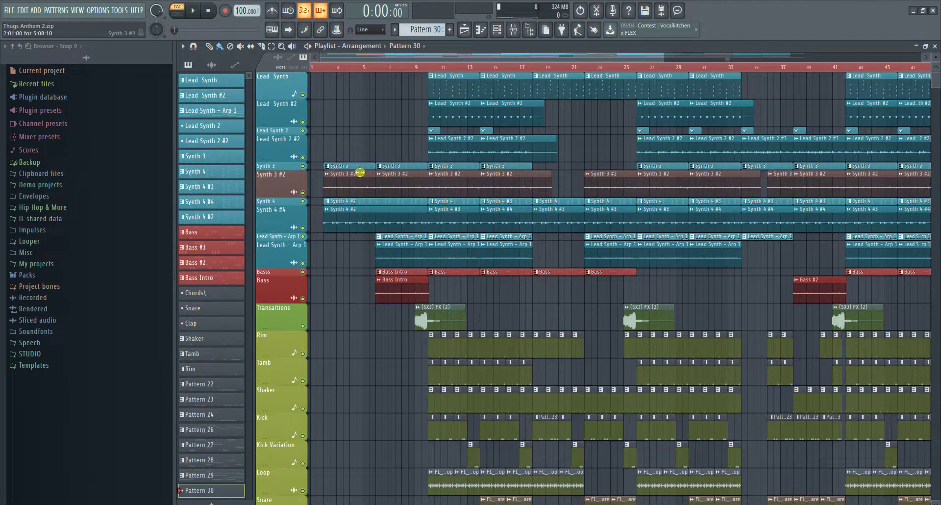
Enlarge the Synth 4 pattern track to the 100% track size
scroll(360, 172, "down", 3)
right_click(288, 148)
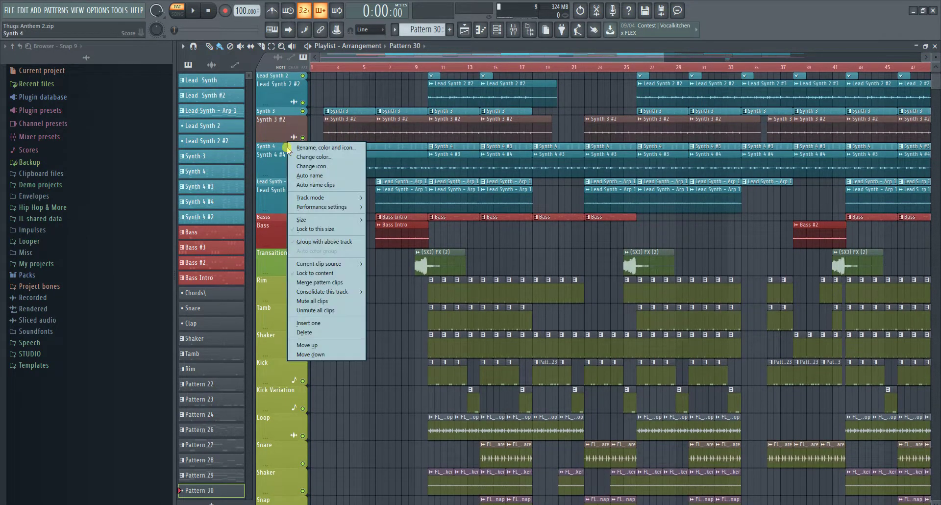
mouse_move(349, 222)
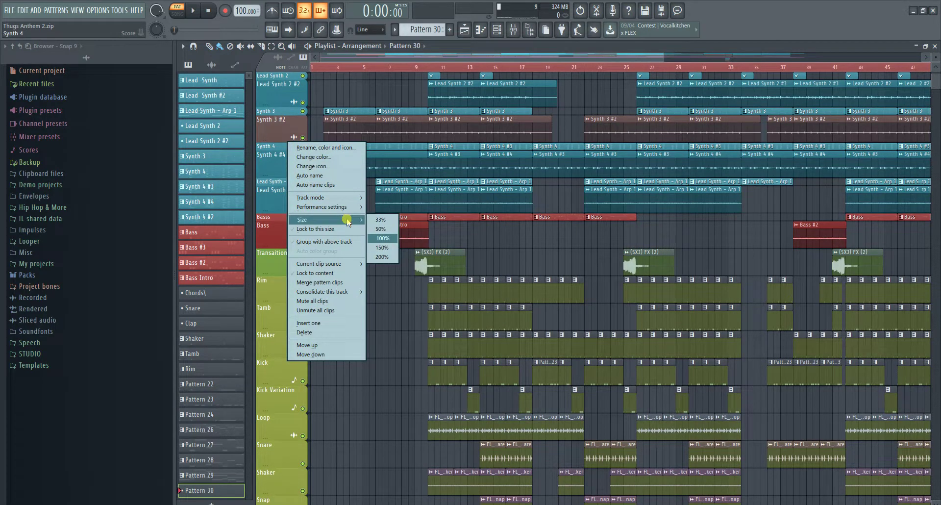
left_click(382, 247)
scroll(329, 205, "up", 1)
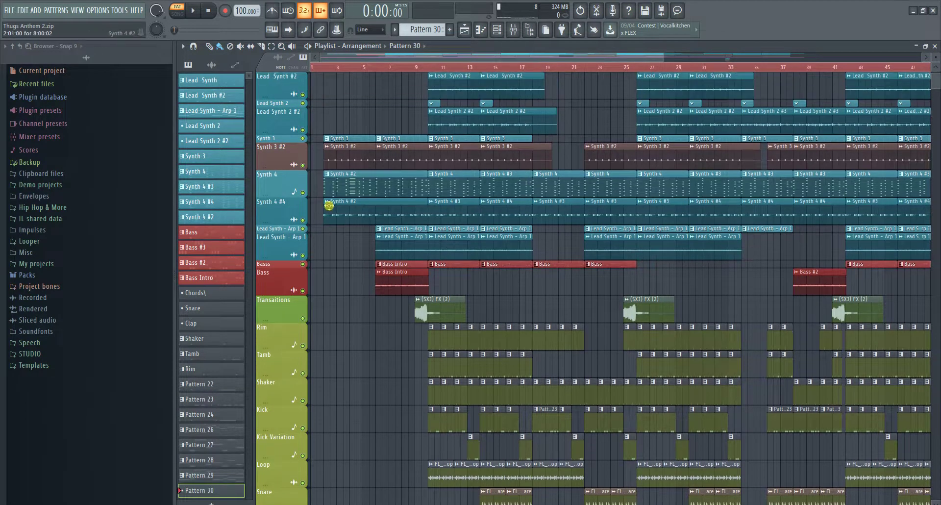
Look over the drum, vocal and automation tracks further down the playlist and close the media player window
scroll(328, 205, "down", 10)
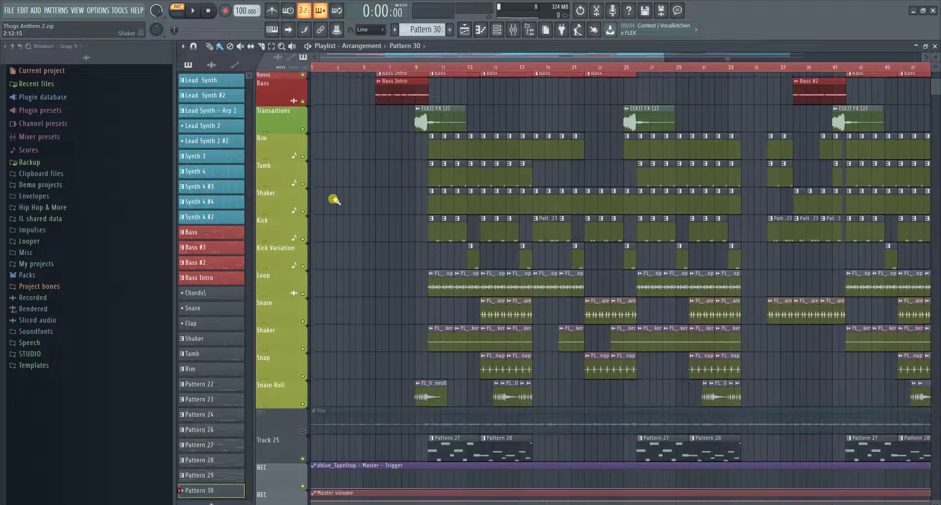
scroll(507, 245, "up", 1)
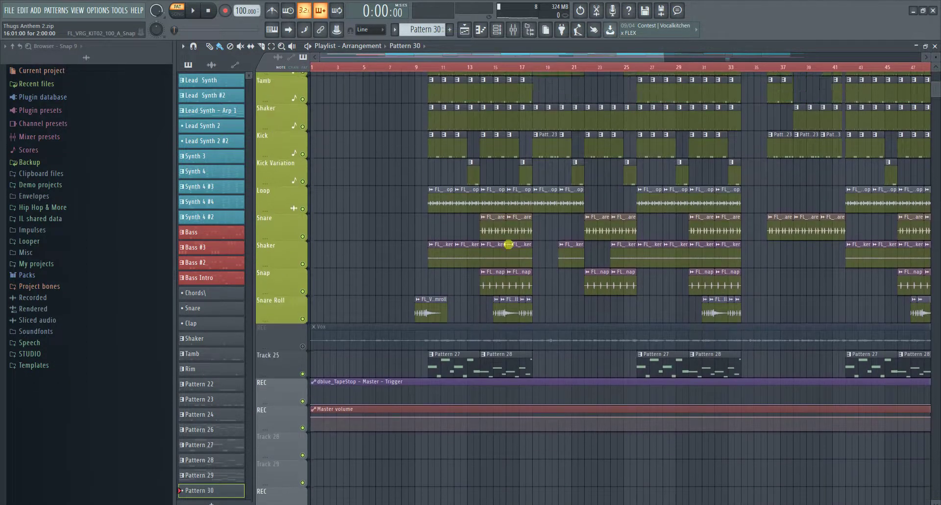
scroll(504, 244, "down", 1)
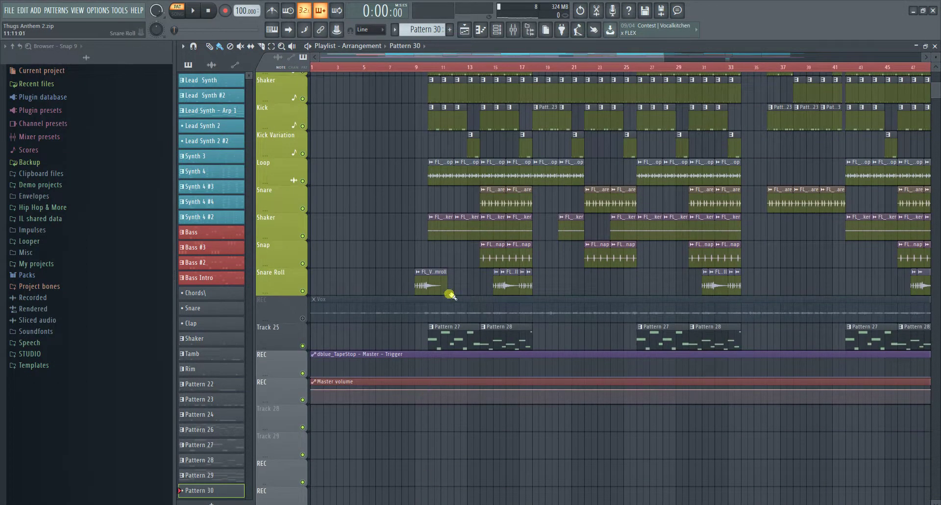
mouse_move(857, 296)
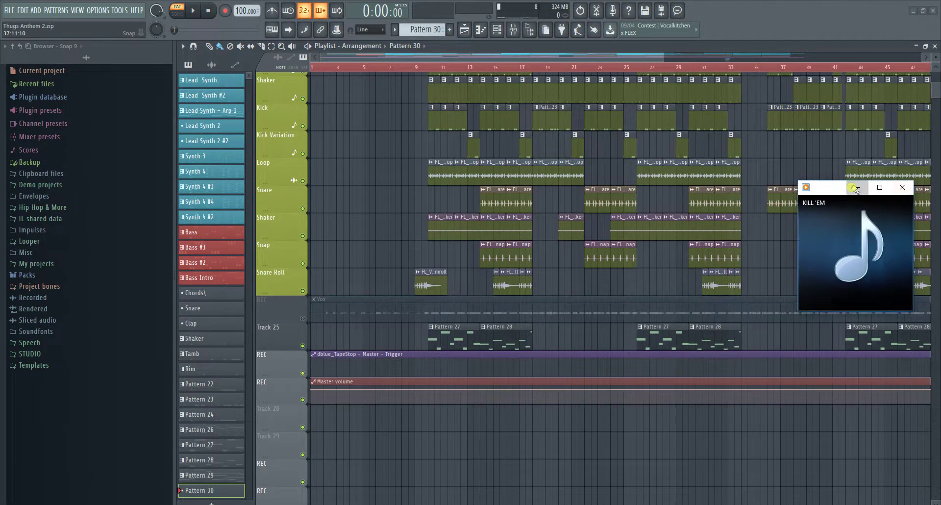
left_click(903, 187)
Open the Synth 3 #2 audio clip's channel settings to examine and listen to its sample, and close the settings
scroll(353, 278, "up", 6)
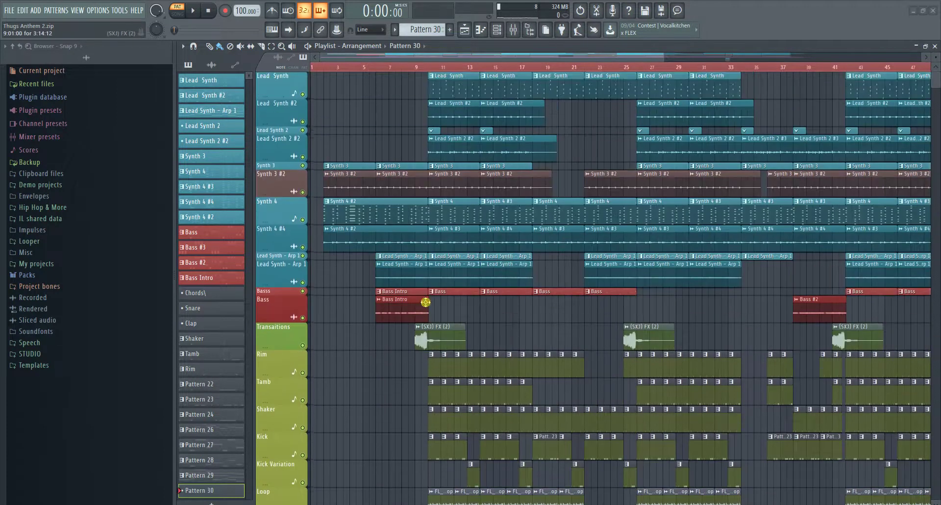
double_click(370, 192)
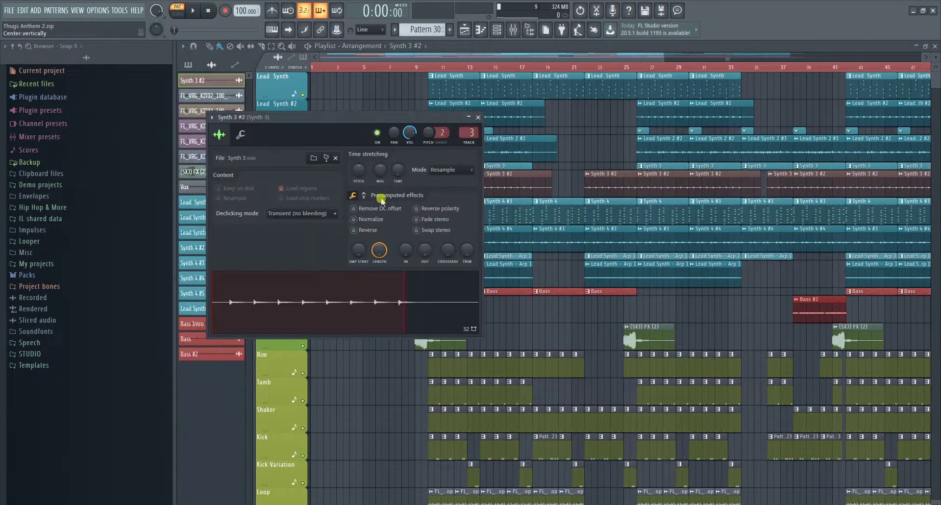
left_click_drag(295, 118, 411, 121)
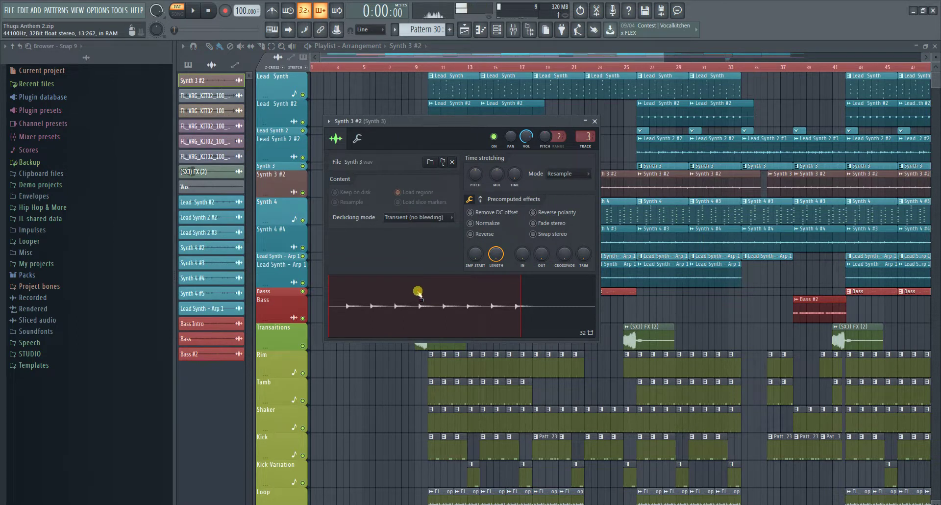
key("space")
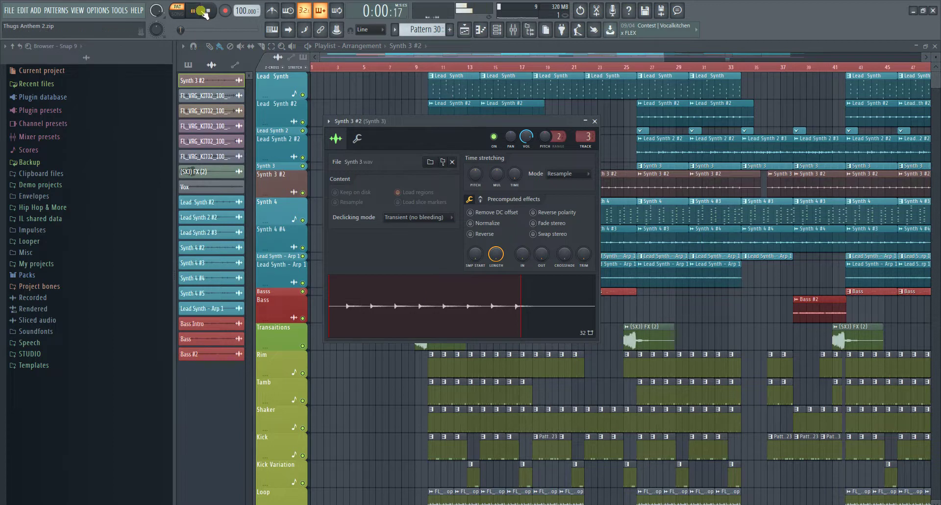
left_click(505, 46)
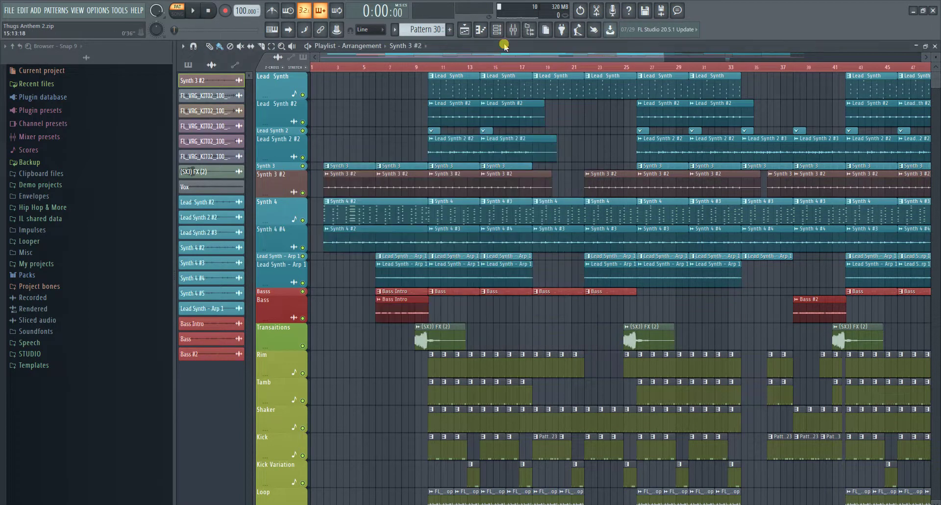
View the Synth 4 #2 pattern's chords from the start in the piano roll and return to the playlist
scroll(445, 91, "down", 2)
double_click(389, 162)
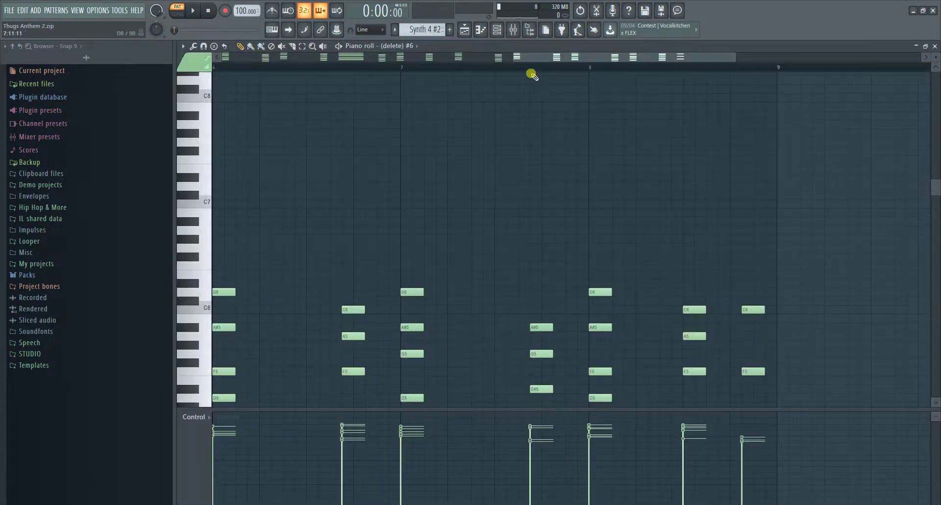
left_click_drag(572, 57, 343, 111)
scroll(466, 143, "down", 4)
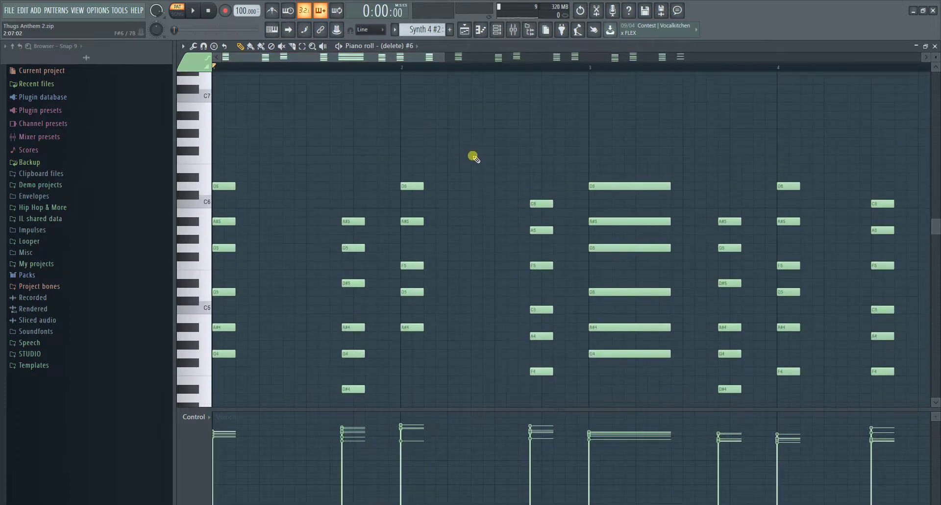
left_click(464, 30)
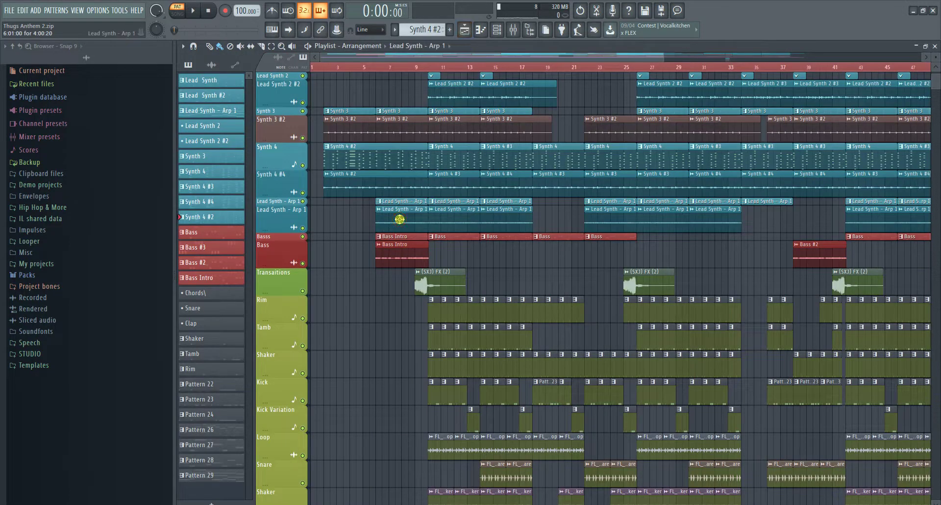
Open the channel settings of the Lead Synth – Arp 1 and Lead Synth 2 #2 audio clips and preview the latter's sample
double_click(400, 219)
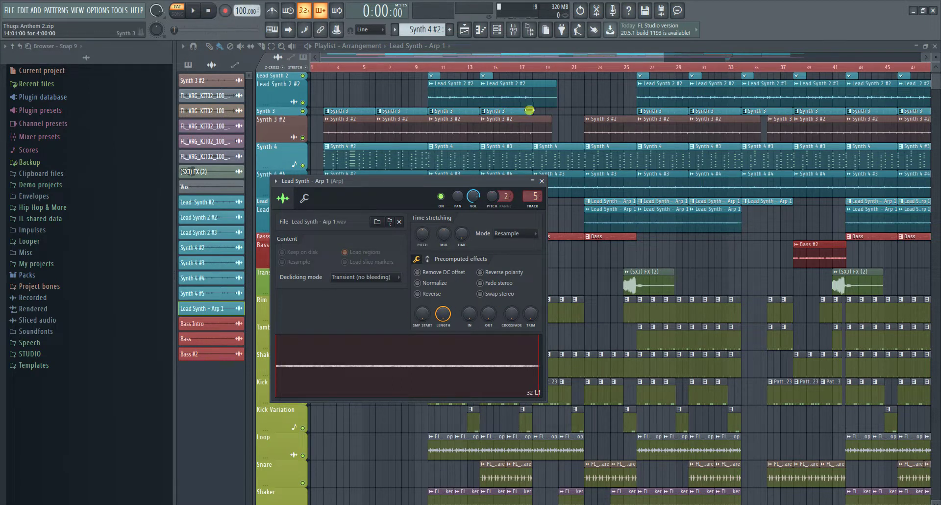
double_click(460, 90)
left_click(343, 349)
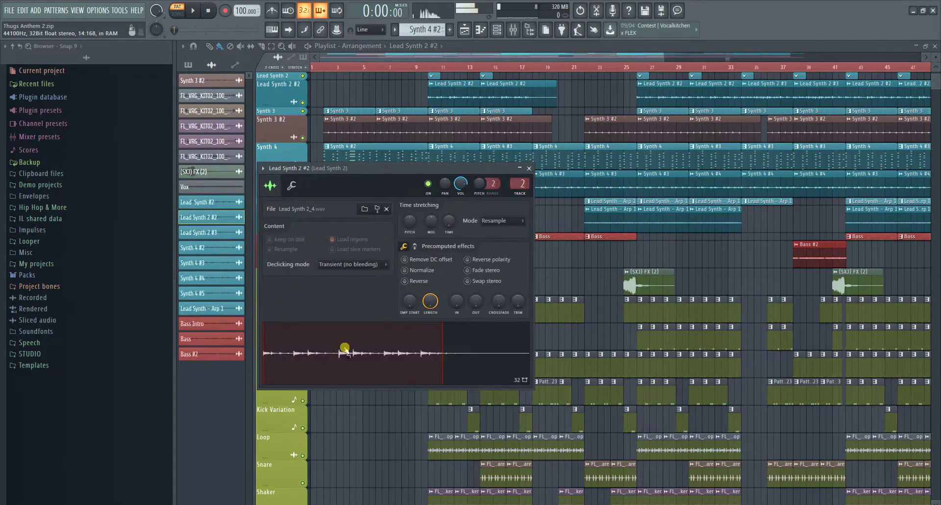
Open the channel settings of the Lead Synth #2 and Bass #2 audio clips in turn to examine and audition their samples
scroll(786, 138, "up", 2)
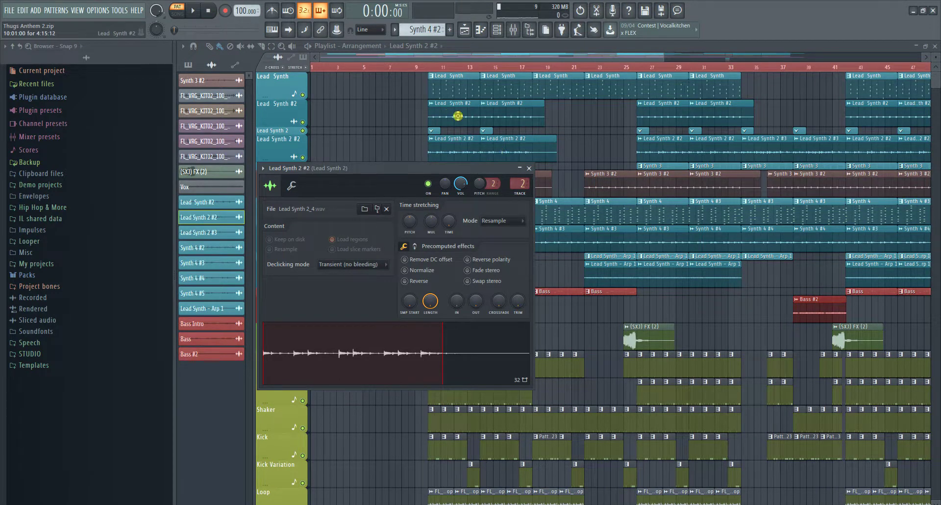
left_click(458, 115)
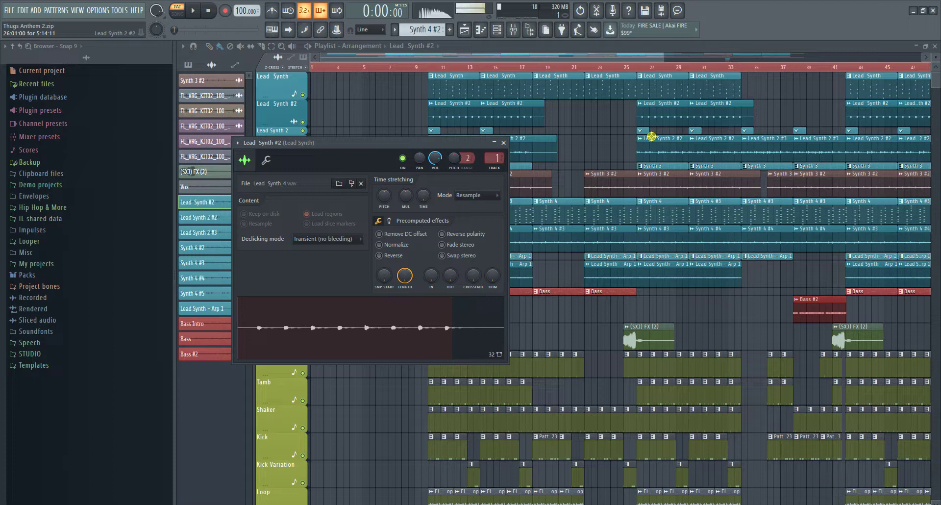
left_click(210, 12)
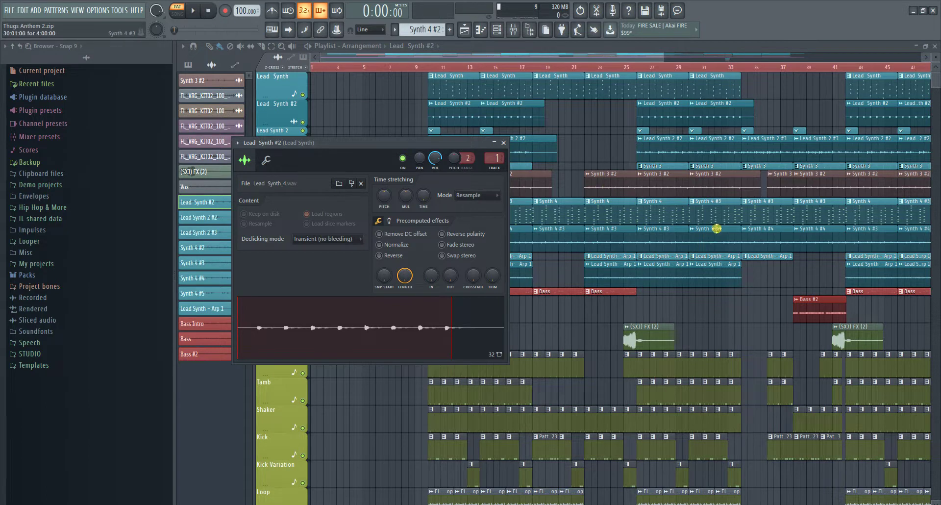
double_click(802, 307)
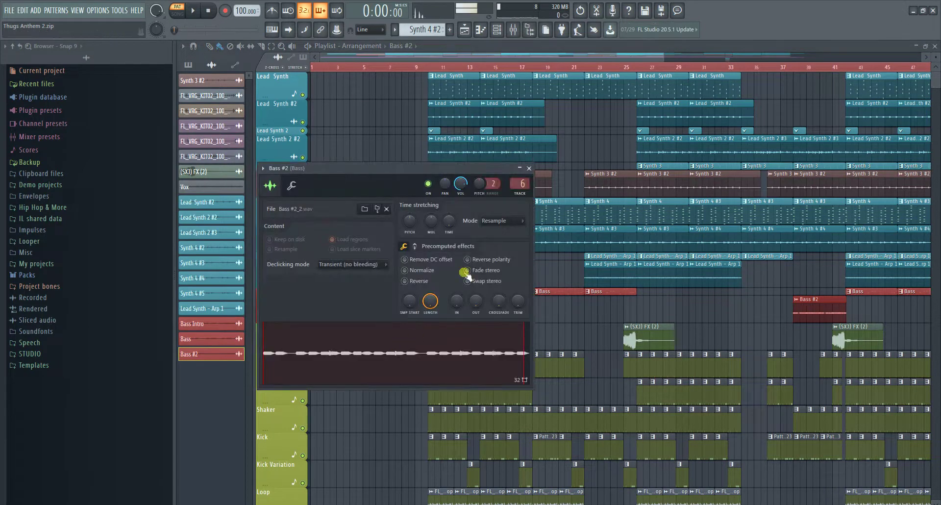
Open Pattern 27 from Track 25 in the piano roll, view and audition its notes, and return to the playlist
scroll(602, 303, "down", 8)
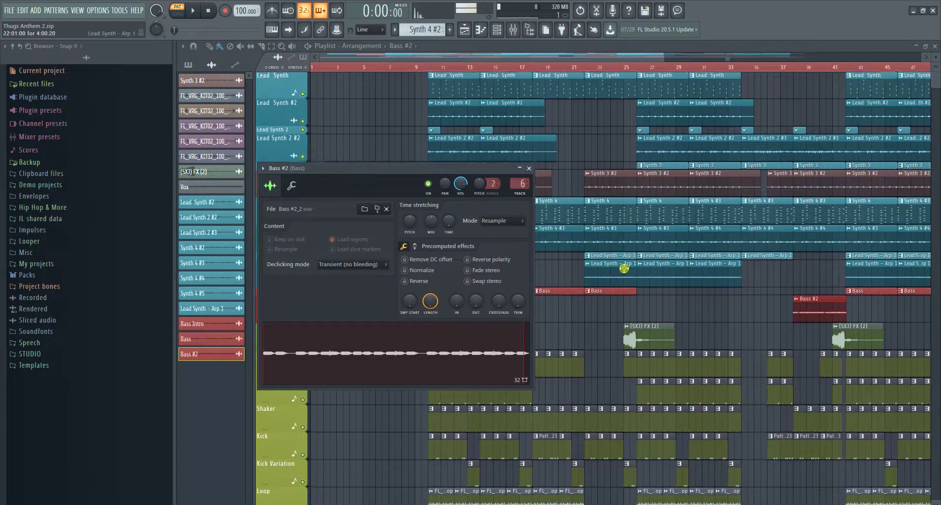
scroll(640, 261, "down", 1)
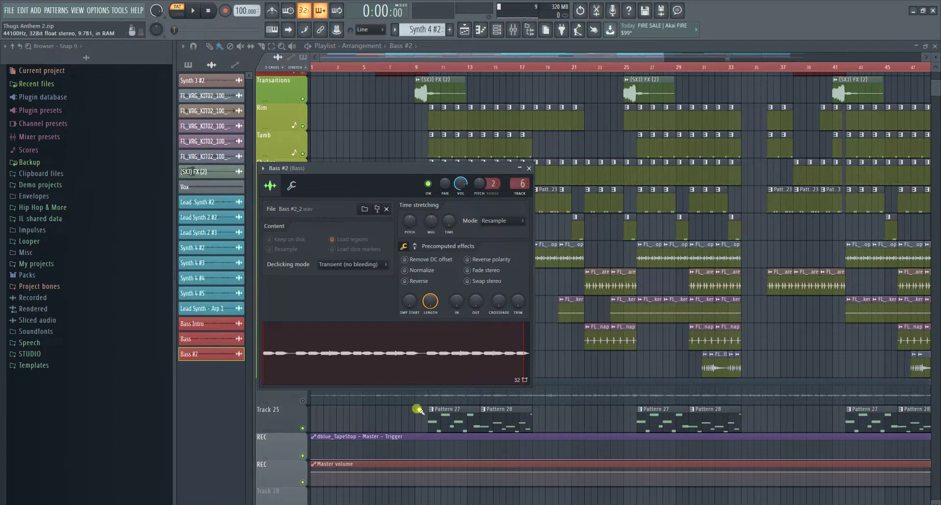
double_click(452, 421)
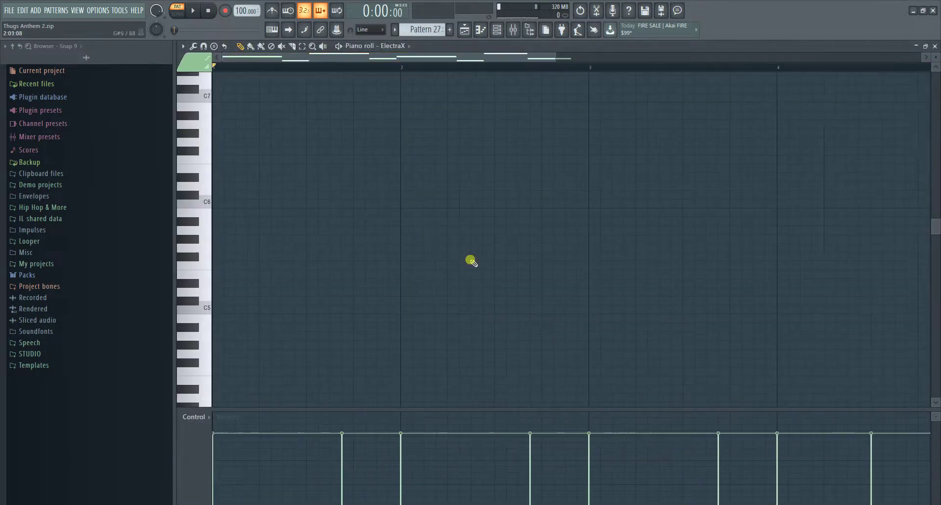
scroll(498, 263, "down", 6)
scroll(498, 263, "down", 5)
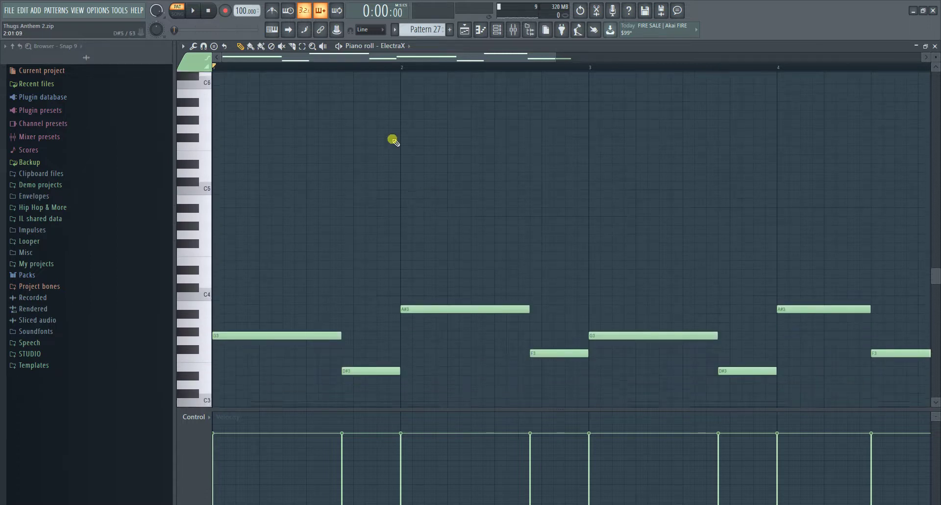
key("space")
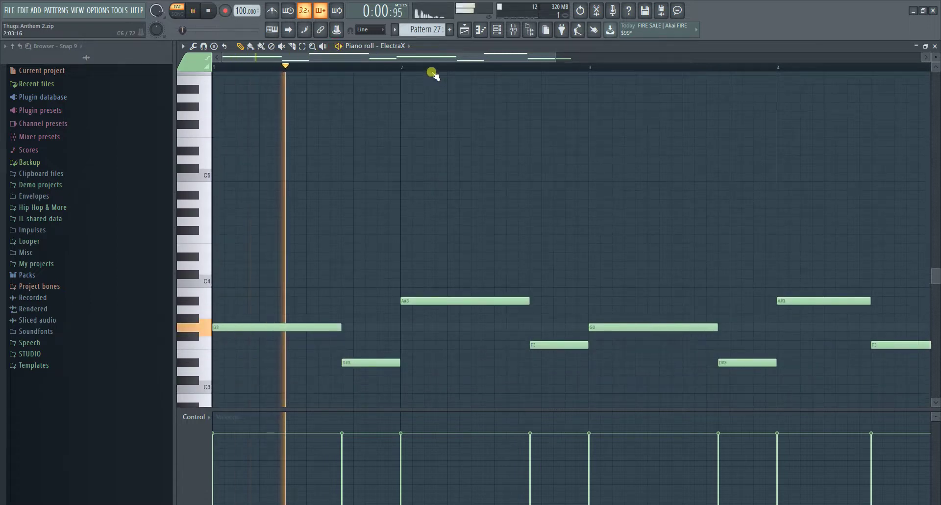
scroll(433, 76, "down", 1)
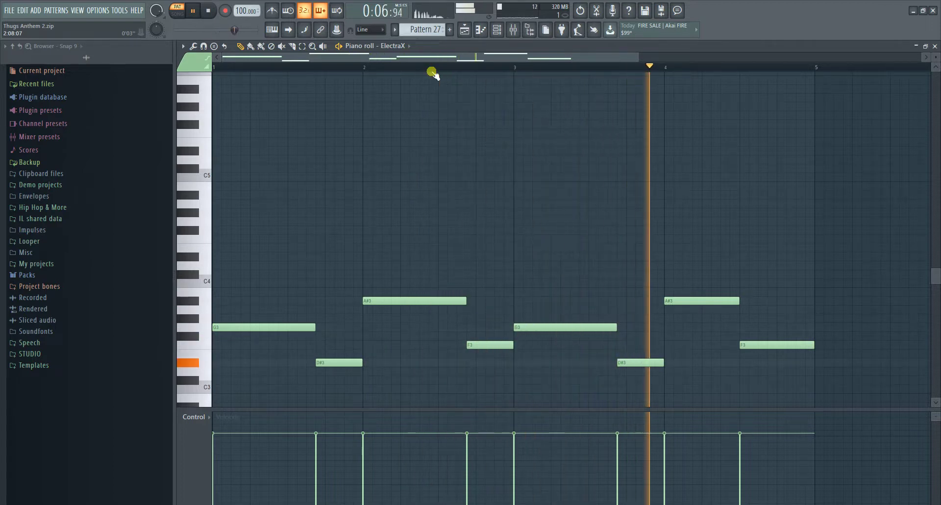
key("space")
left_click(464, 30)
Look over the percussion, bass and synth tracks in the playlist and select the Bass Intro audio clip
scroll(526, 264, "down", 2)
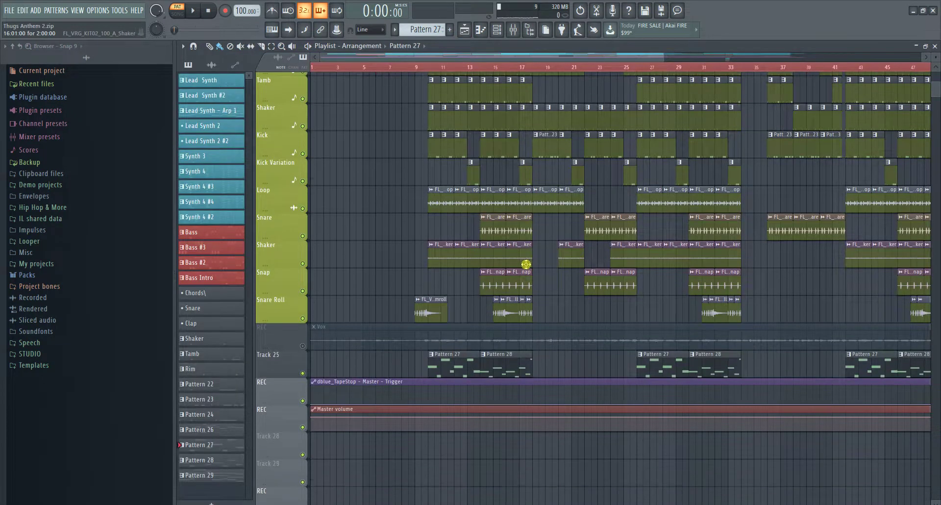
scroll(526, 264, "up", 1)
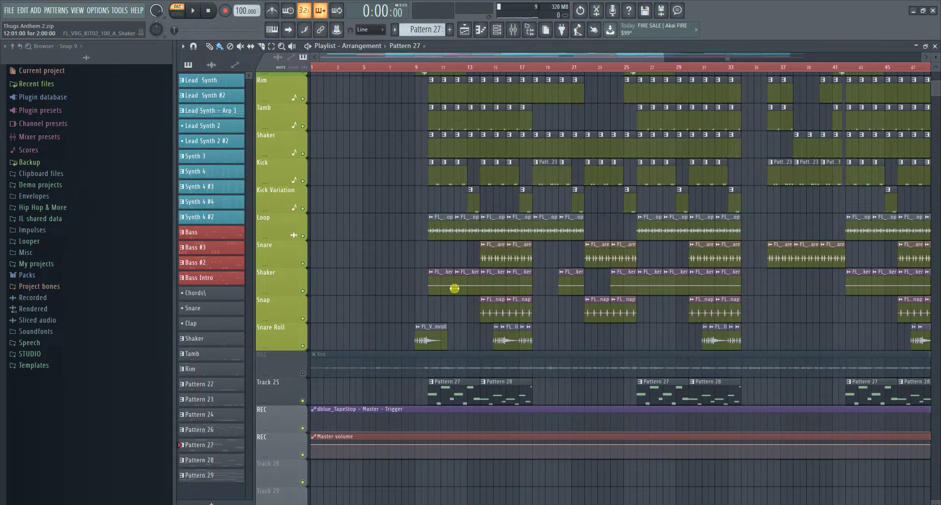
scroll(461, 227, "up", 7)
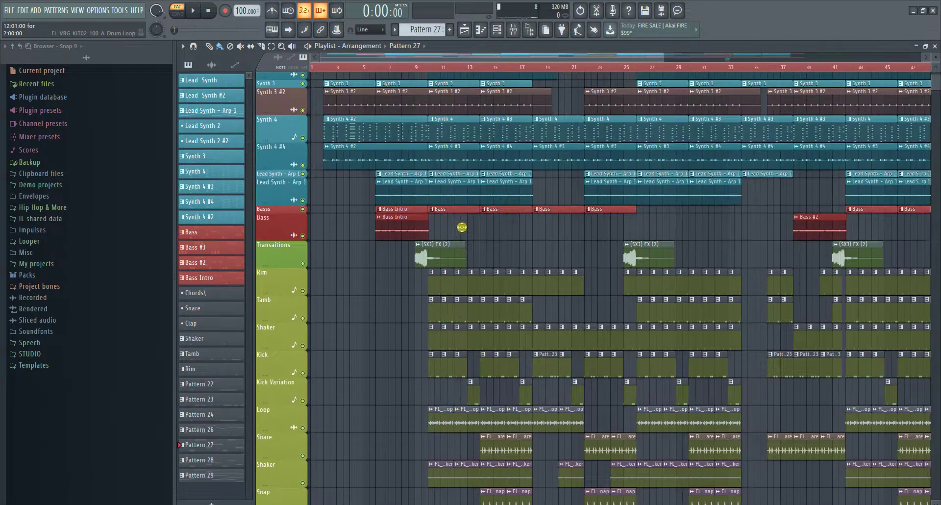
scroll(462, 227, "up", 3)
left_click(414, 303)
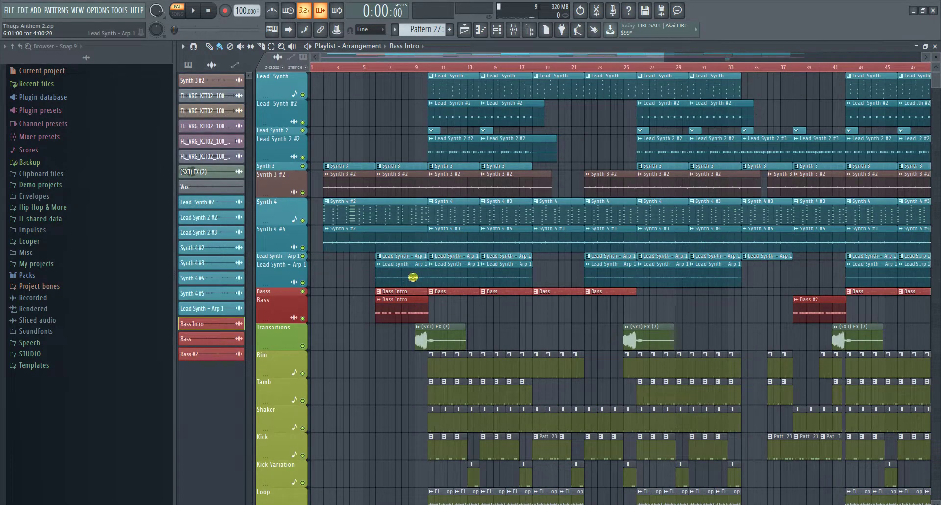
Switch playback to song mode and play the whole arrangement from the start, showing all tracks at a reduced height
scroll(442, 69, "down", 3)
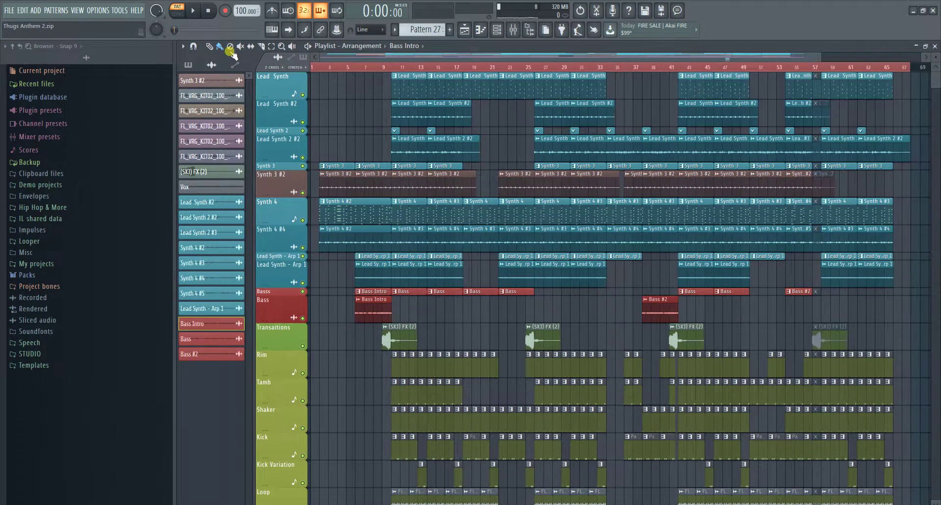
left_click(177, 13)
left_click(192, 11)
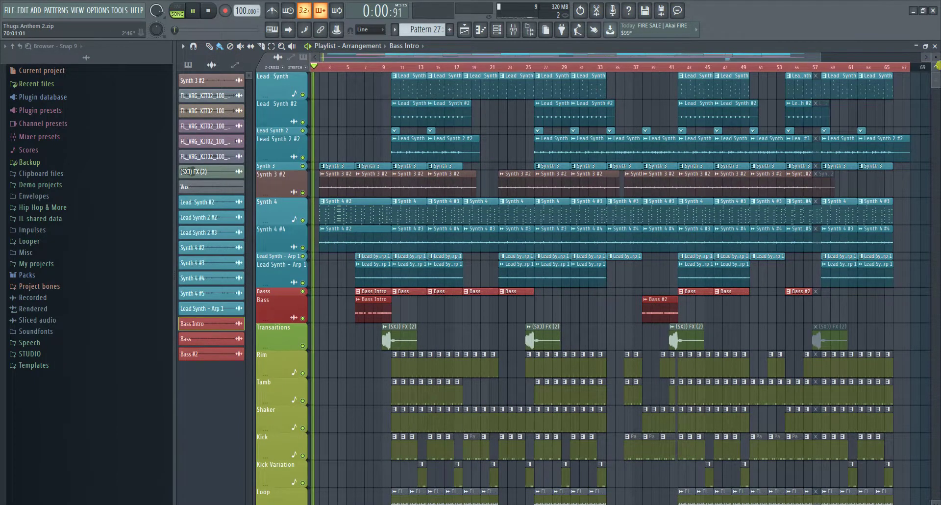
scroll(937, 60, "down", 1)
scroll(937, 60, "down", 3)
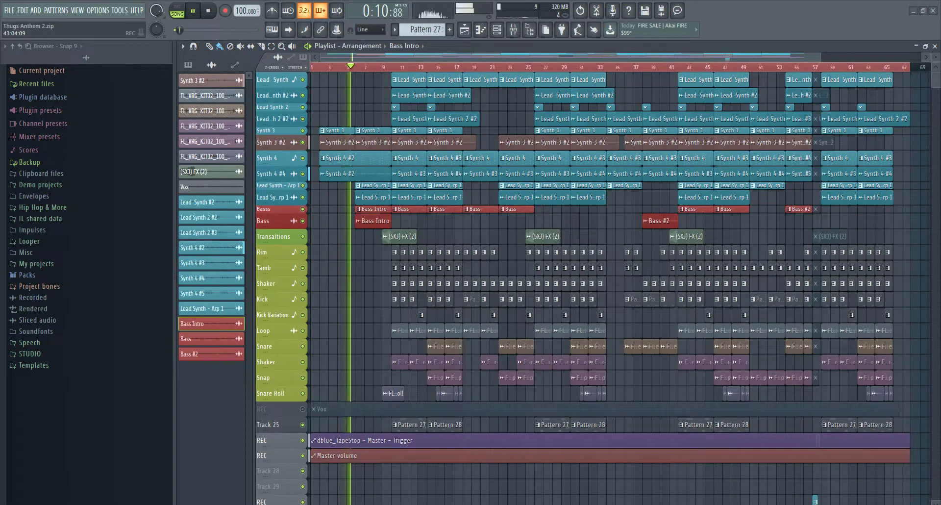
key("XF86AudioRaiseVolume")
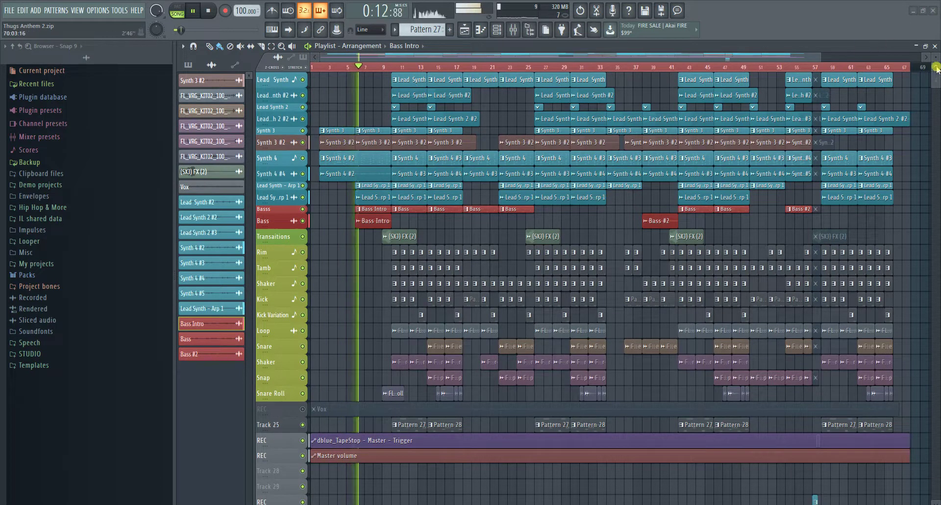
Enlarge the playlist tracks and follow the playing arrangement through the synth, bass and drum parts around bars 9 to 34
left_click_drag(936, 59, 936, 78)
scroll(420, 358, "down", 5)
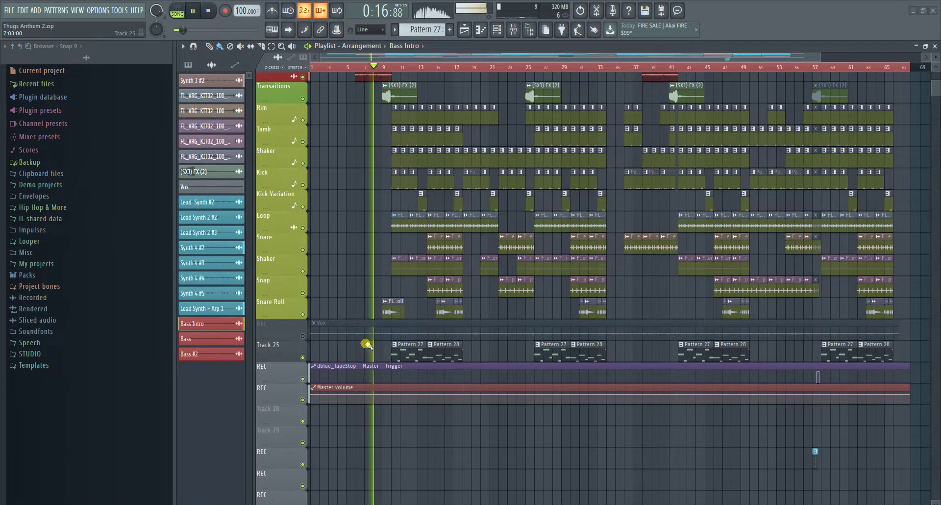
scroll(750, 336, "up", 5)
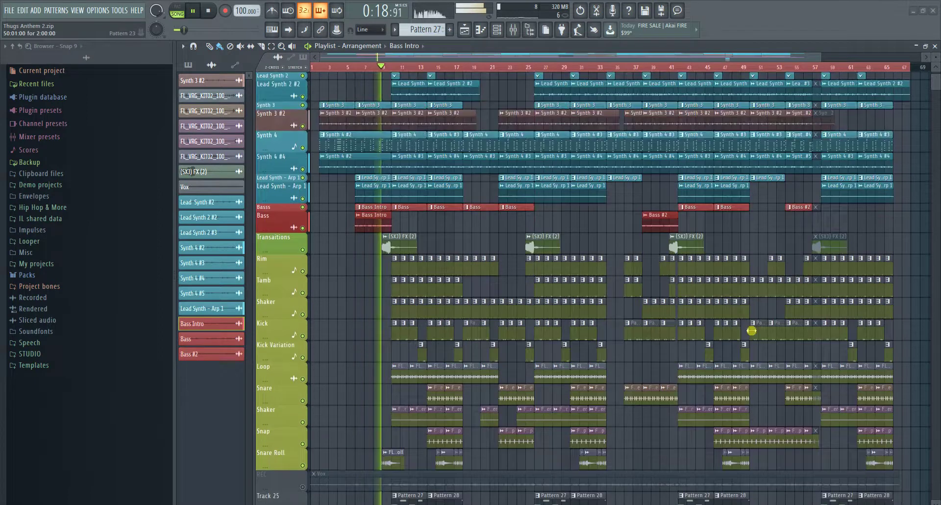
scroll(411, 66, "up", 3)
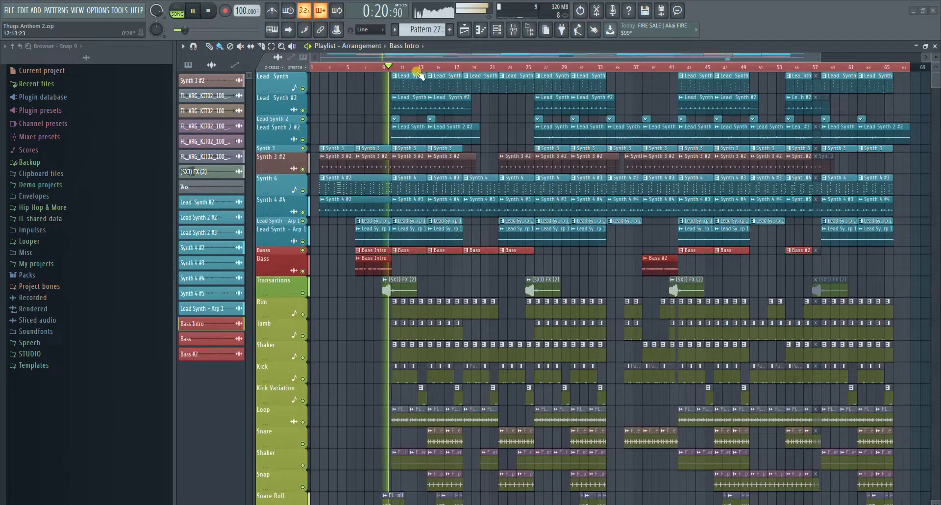
scroll(420, 68, "up", 2)
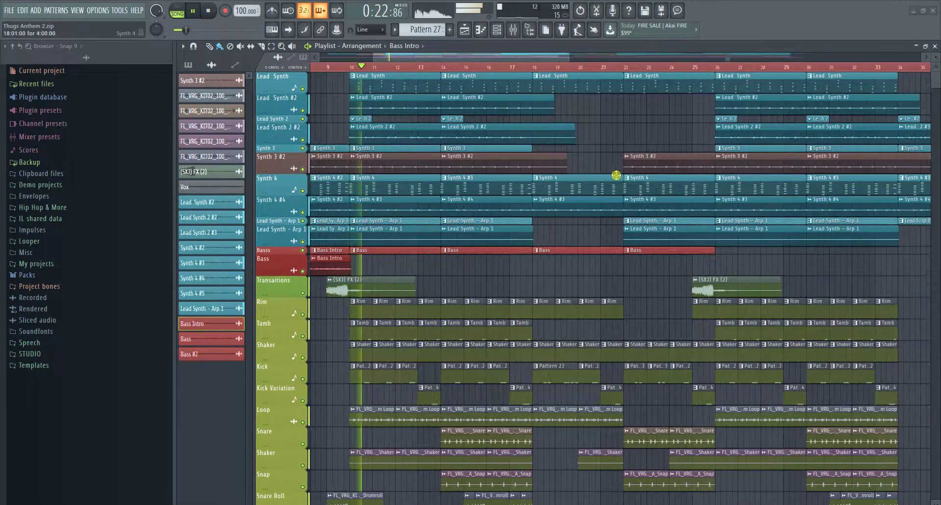
scroll(618, 176, "down", 2)
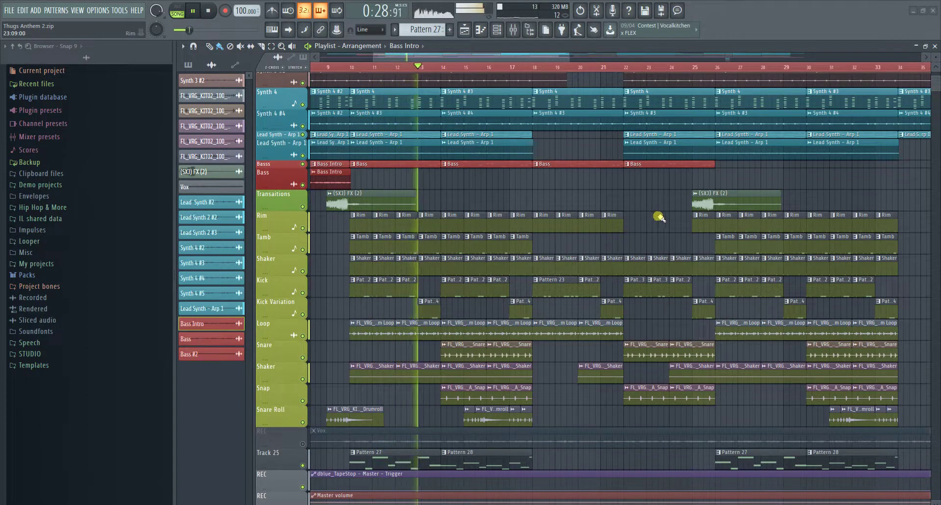
Unmute and mute the Vox track twice during playback to compare the beat with and without vocals, ending with it muted
left_click(302, 444)
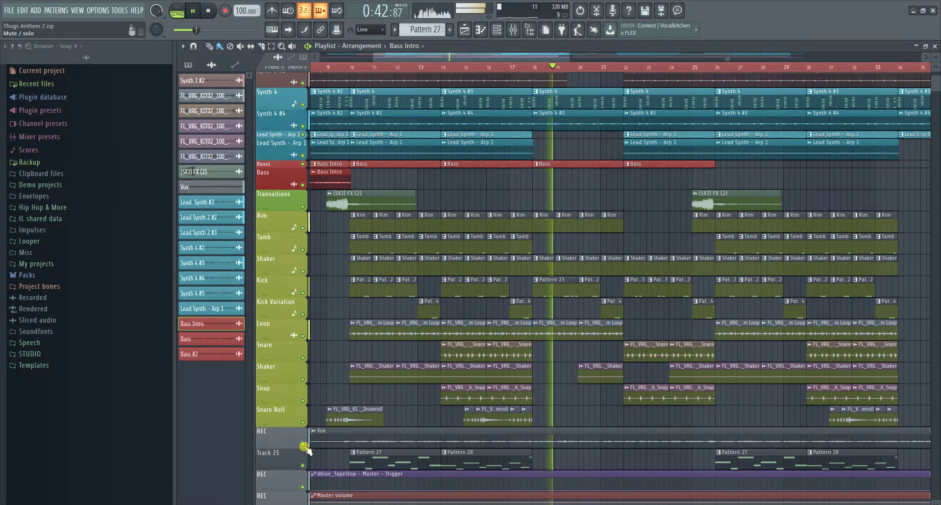
left_click(303, 446)
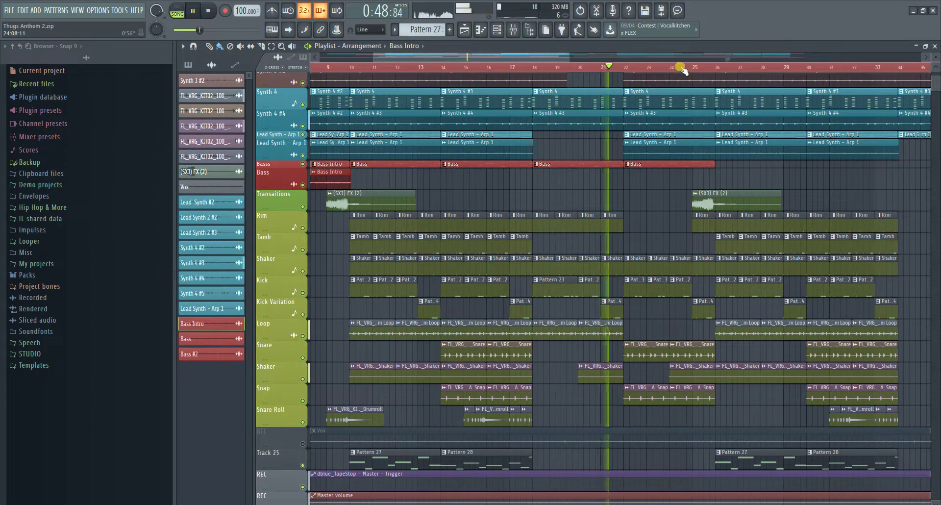
left_click(304, 445)
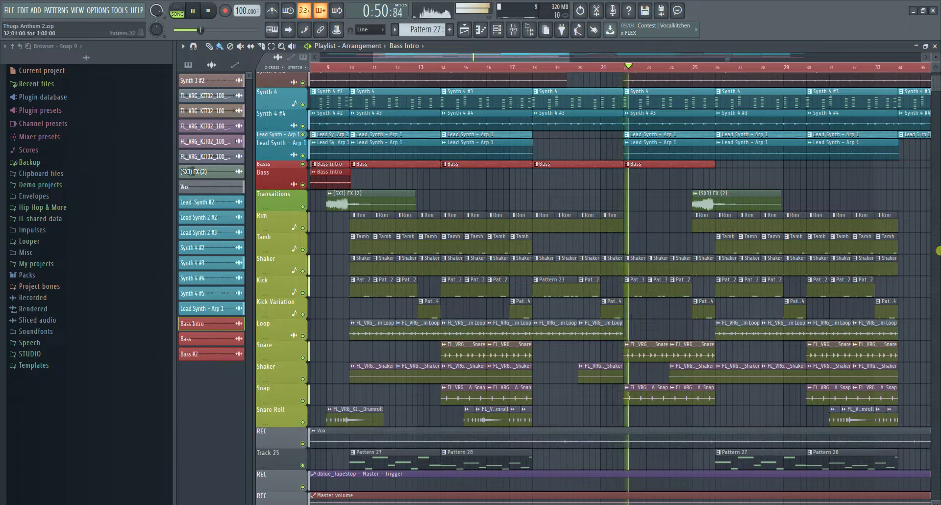
scroll(730, 68, "down", 4)
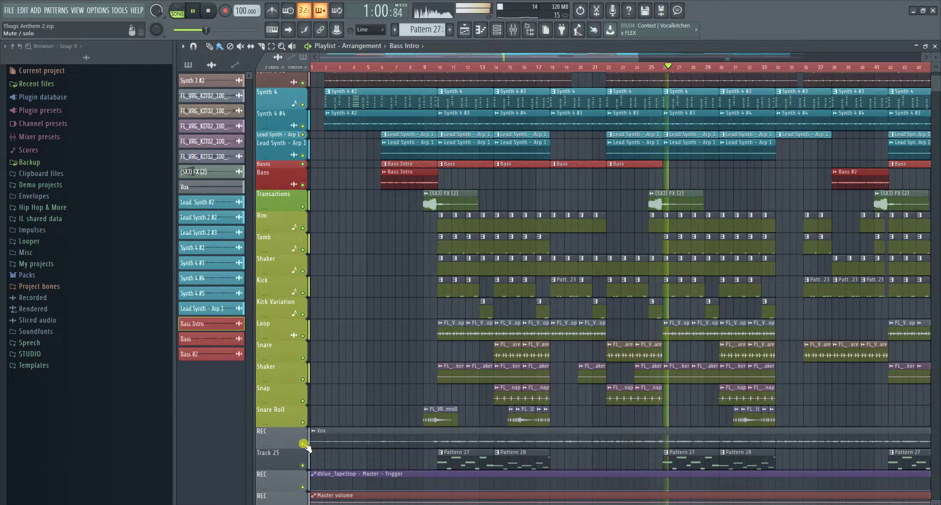
left_click(303, 444)
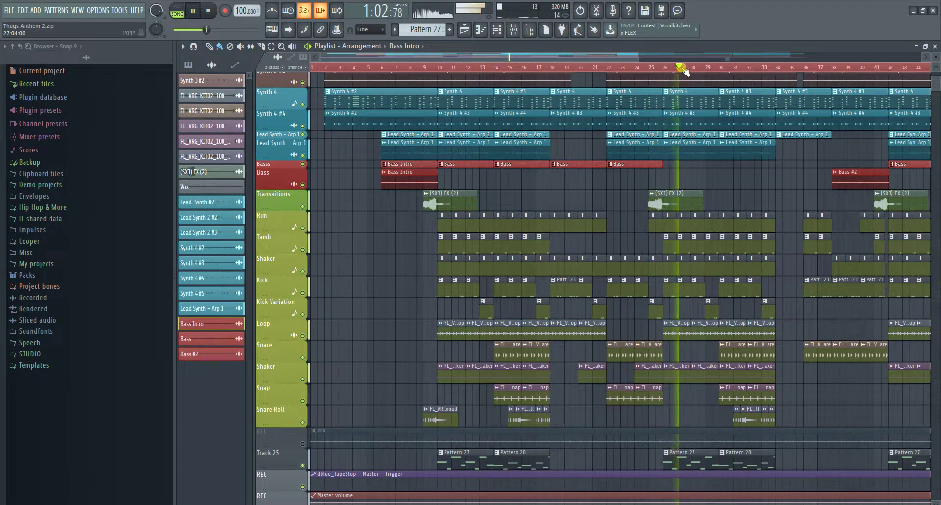
Reduce the playlist track height and toggle the Vox track's mute during playback, leaving the vocals unmuted
scroll(687, 69, "down", 4)
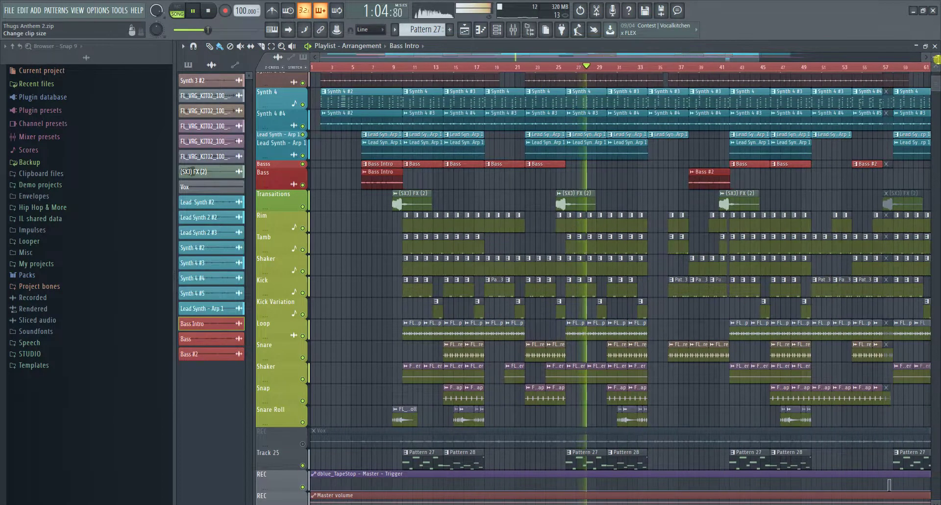
left_click_drag(937, 59, 937, 49)
scroll(706, 434, "up", 2)
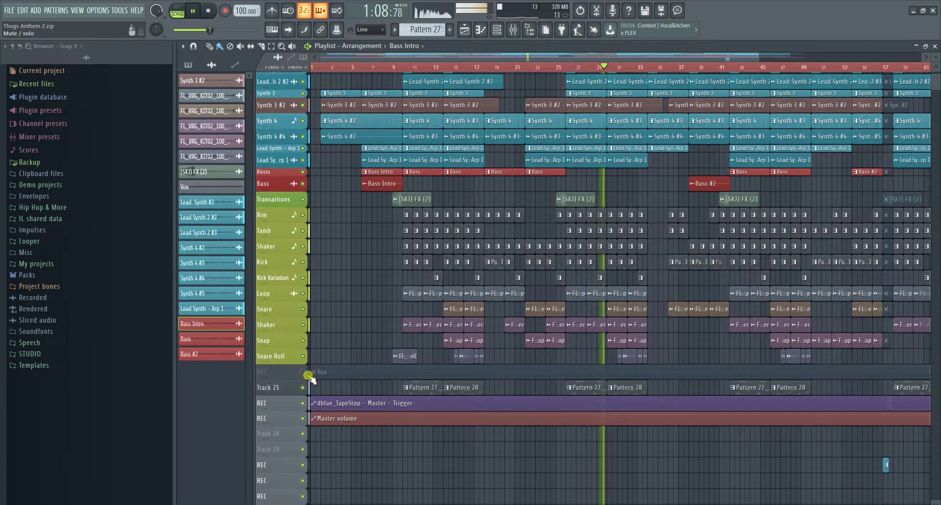
left_click(304, 372)
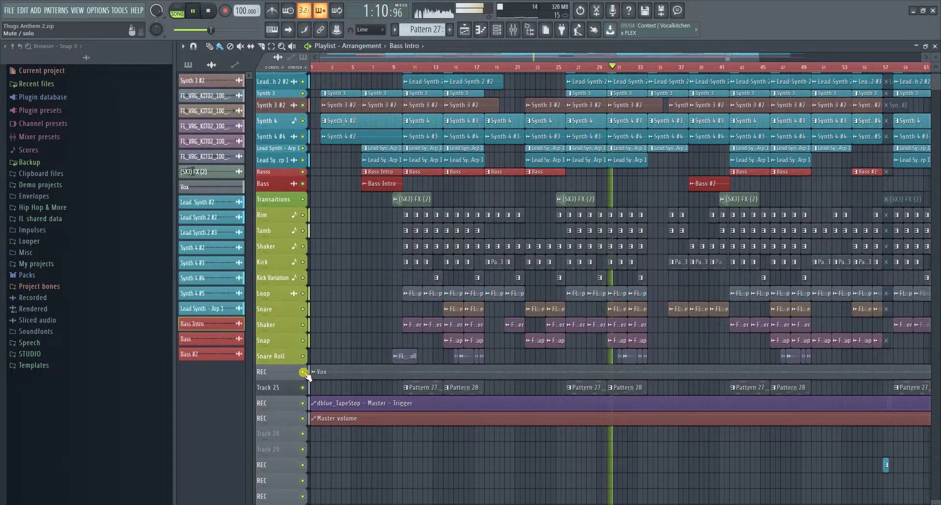
left_click(304, 372)
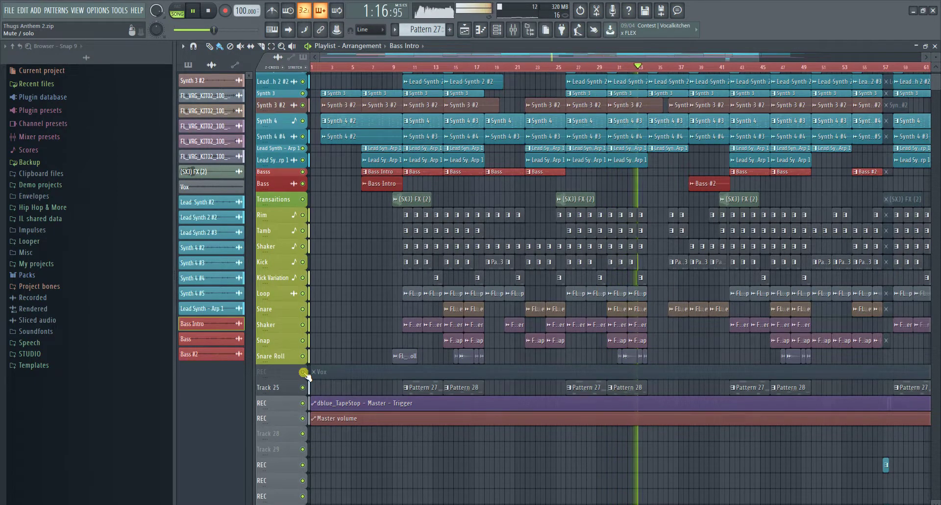
left_click(304, 372)
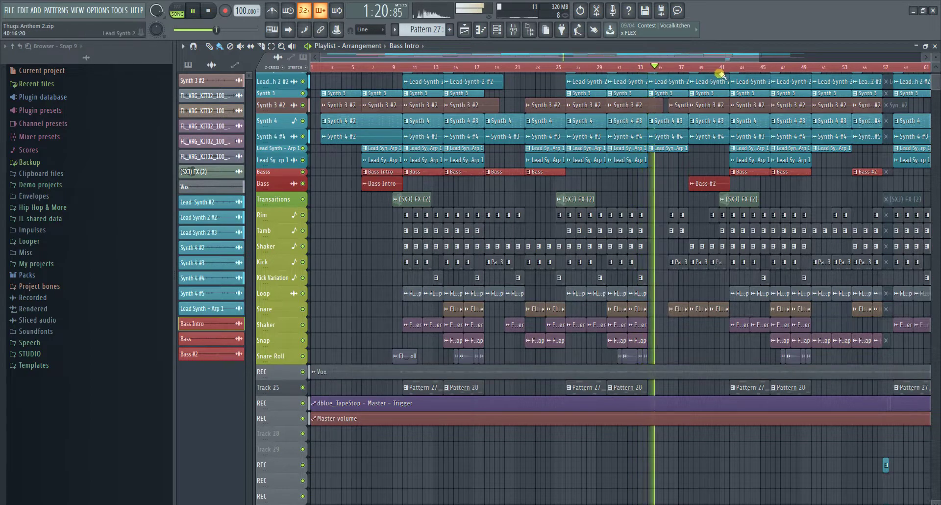
Enlarge the playlist tracks, follow playback through the Bass #2 section and mute the Vox track
scroll(720, 67, "up", 4)
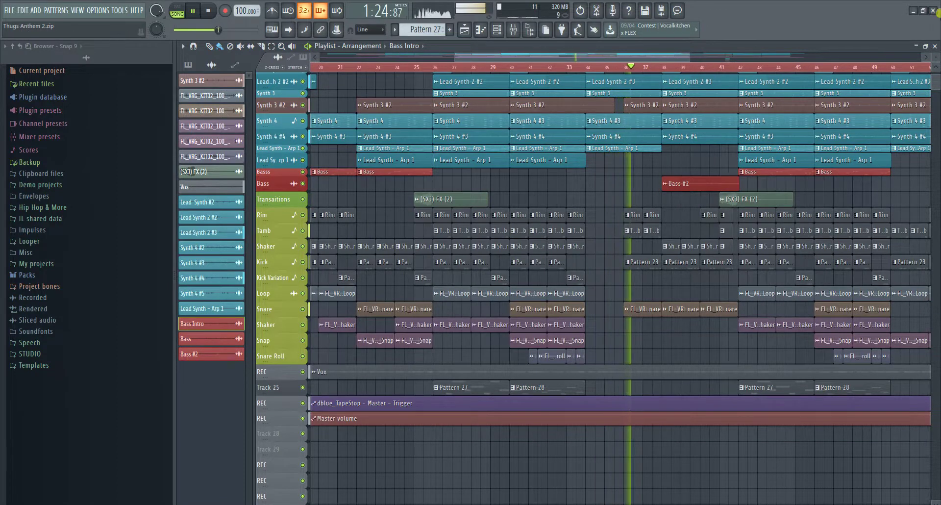
left_click_drag(936, 58, 934, 78)
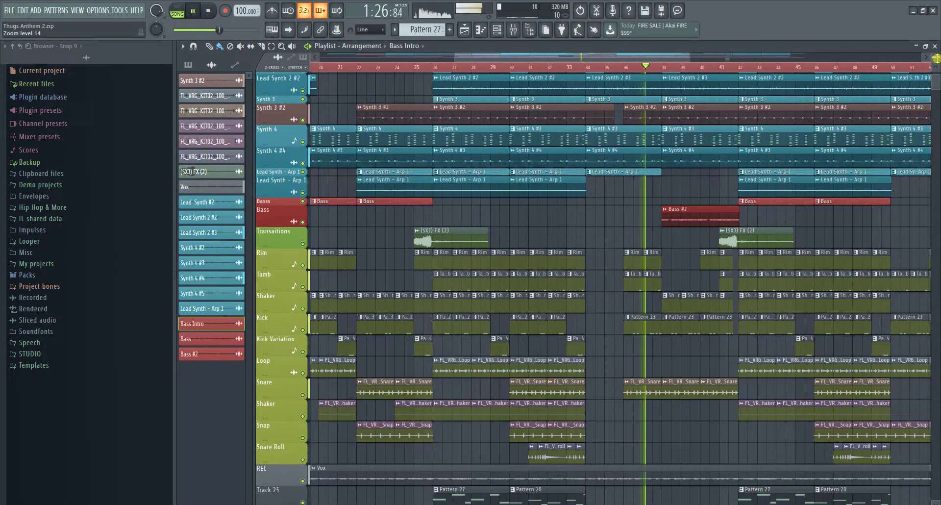
scroll(710, 313, "down", 1)
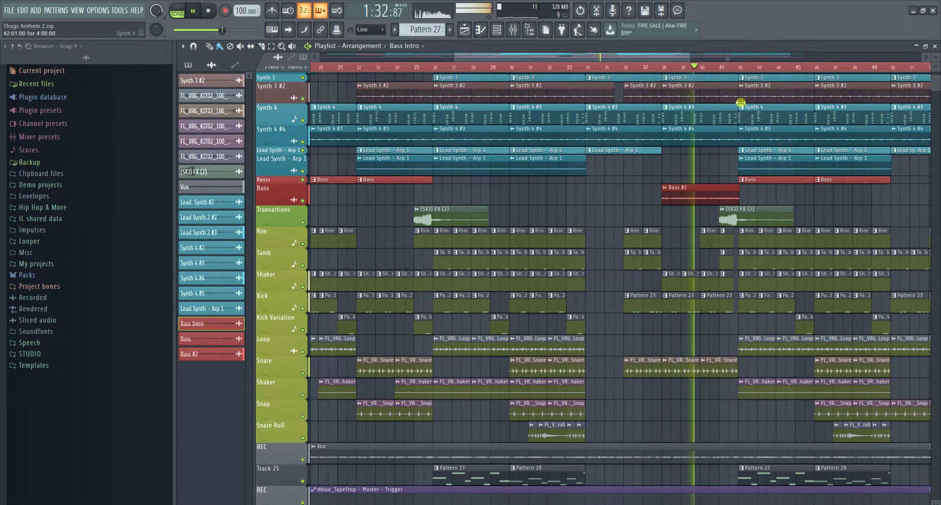
scroll(745, 59, "right", 3)
scroll(736, 64, "up", 3)
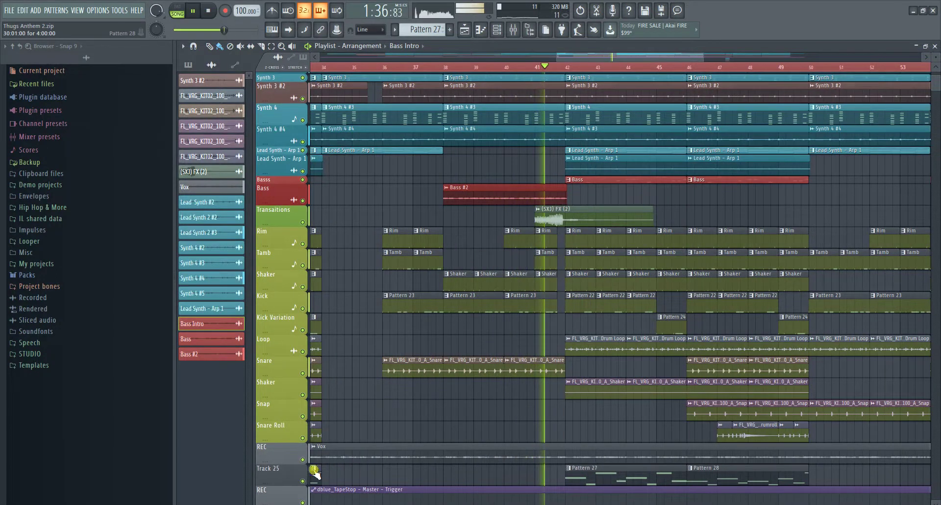
left_click(303, 460)
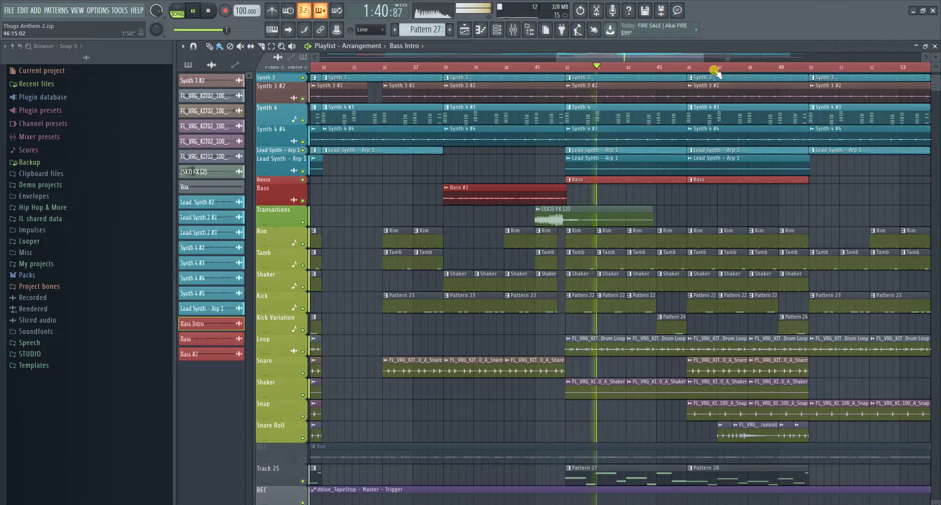
scroll(715, 73, "down", 1)
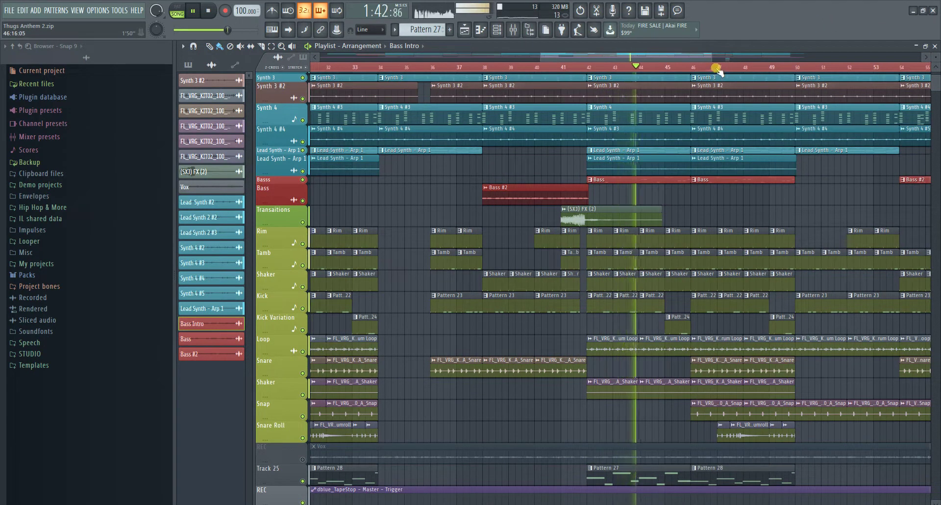
Briefly unmute the Vox track during playback around bars 45 to 50 to compare the beat with vocals, then mute it again
scroll(717, 69, "down", 2)
scroll(719, 67, "down", 4)
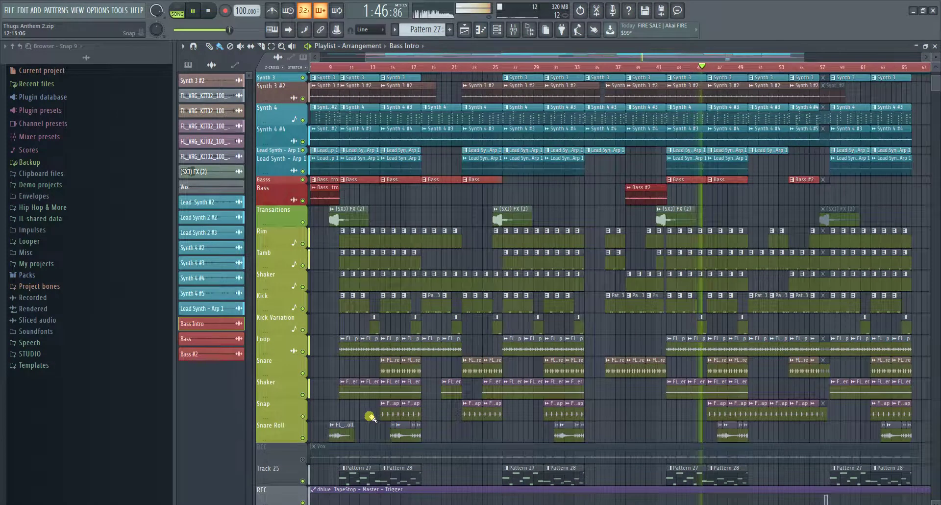
scroll(324, 441, "down", 2)
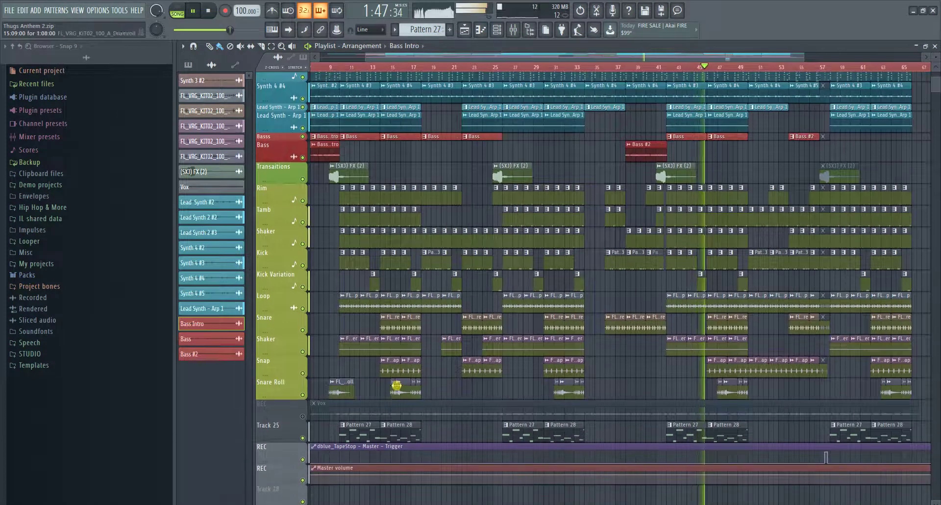
left_click(303, 417)
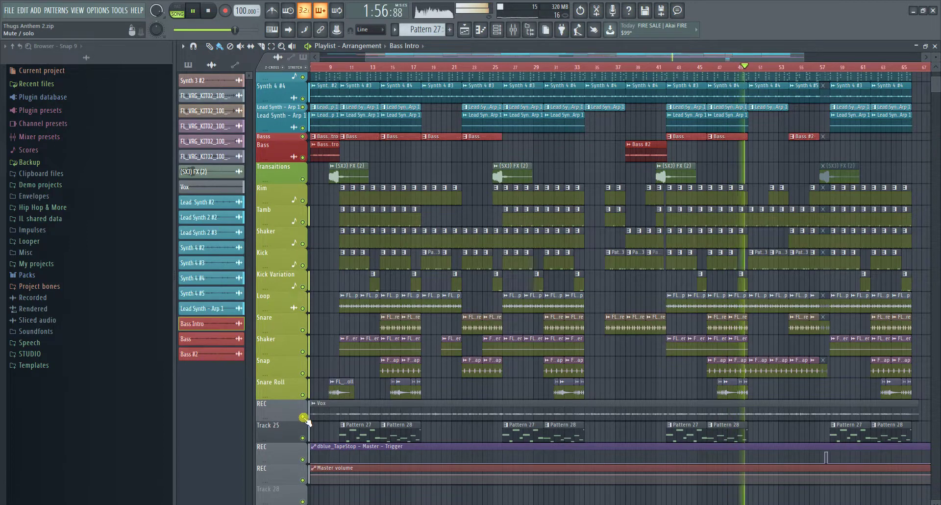
left_click(303, 417)
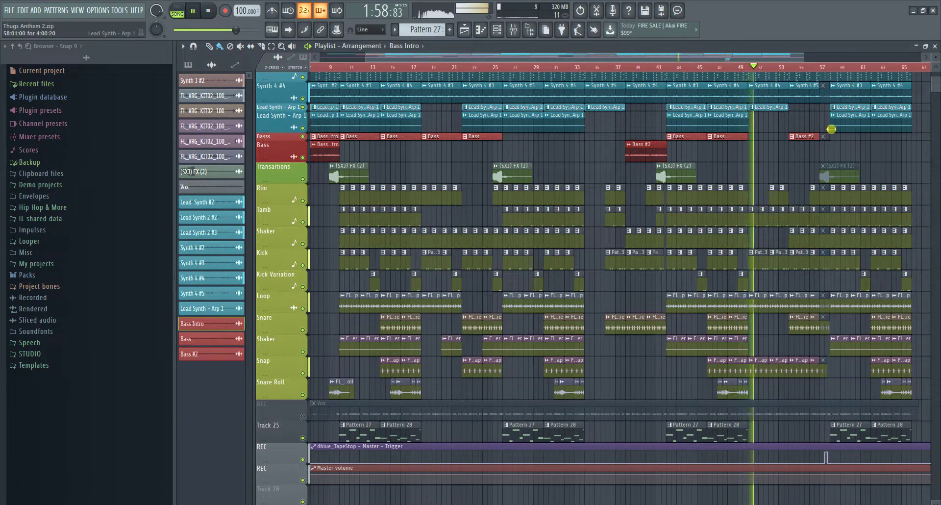
Reduce the playlist track height to show the whole arrangement and unmute the Vox track for the ending of the song
scroll(813, 68, "down", 2)
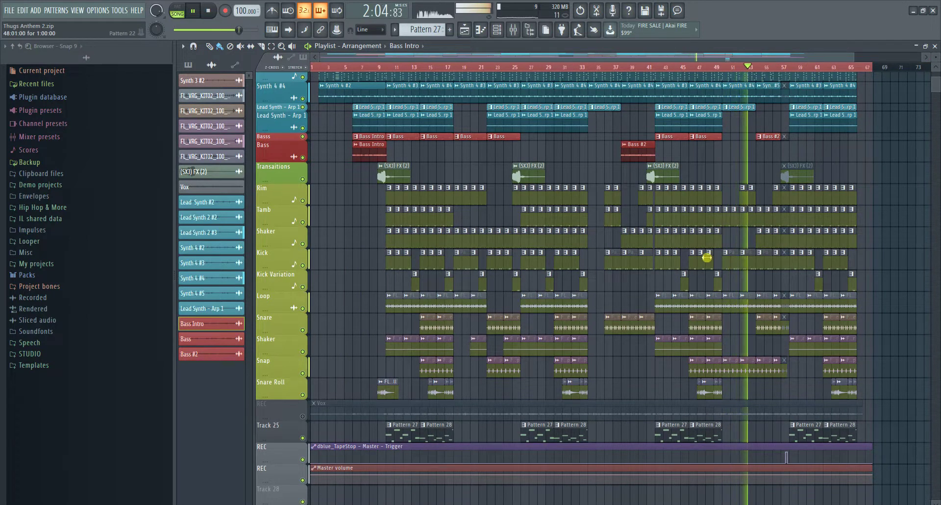
scroll(707, 257, "up", 5)
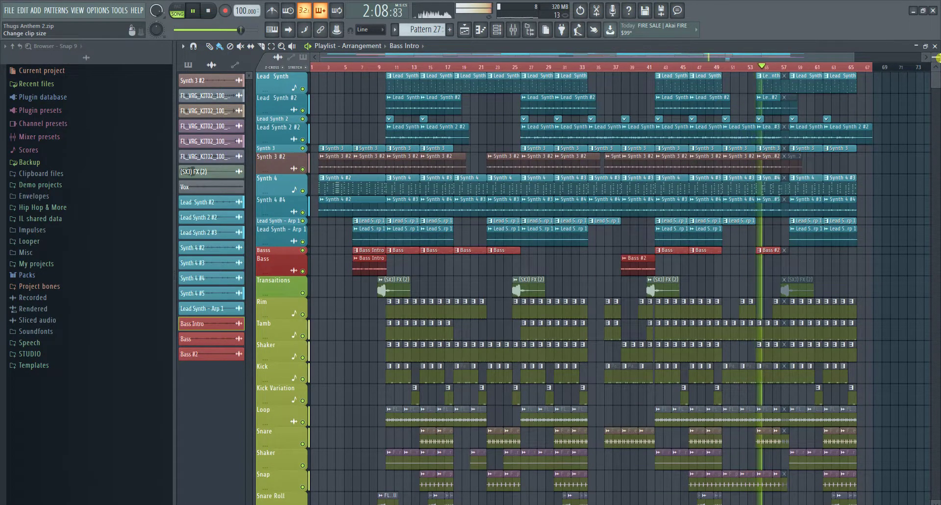
left_click_drag(937, 59, 918, 86)
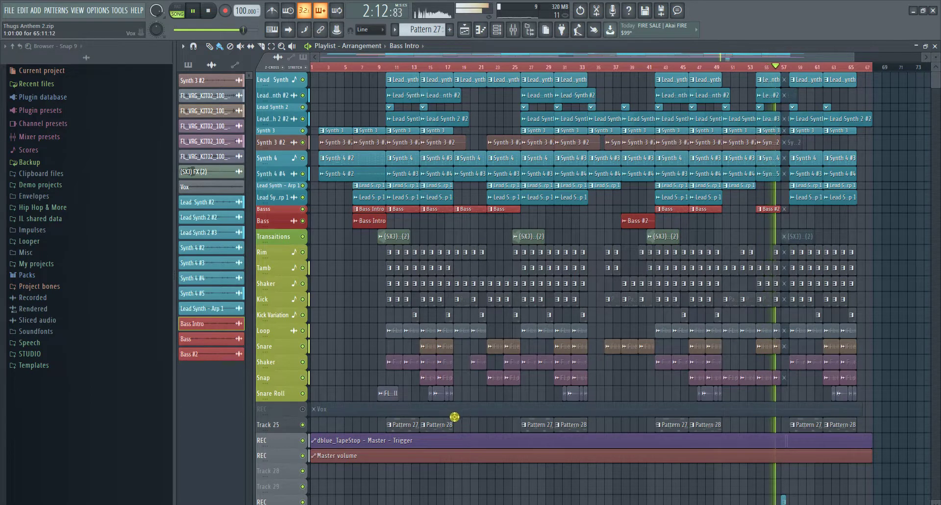
left_click(303, 409)
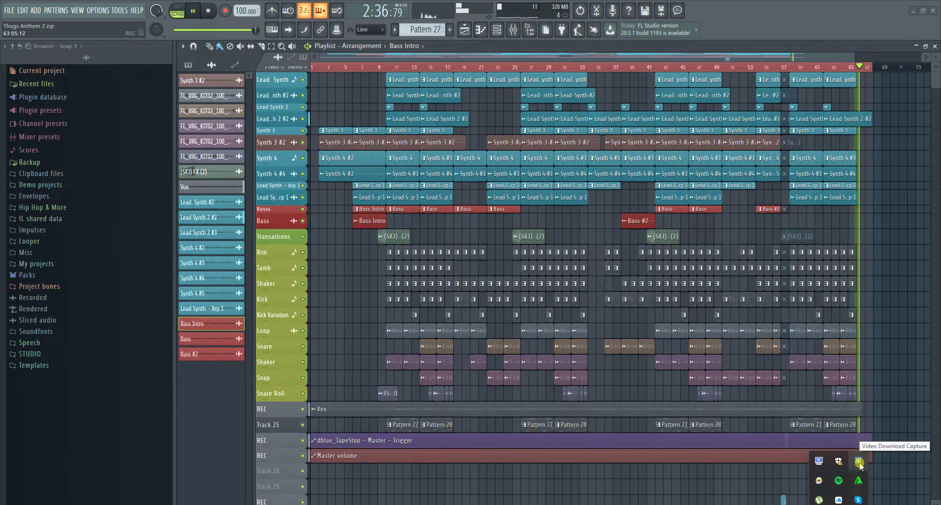
right_click(859, 465)
left_click(829, 424)
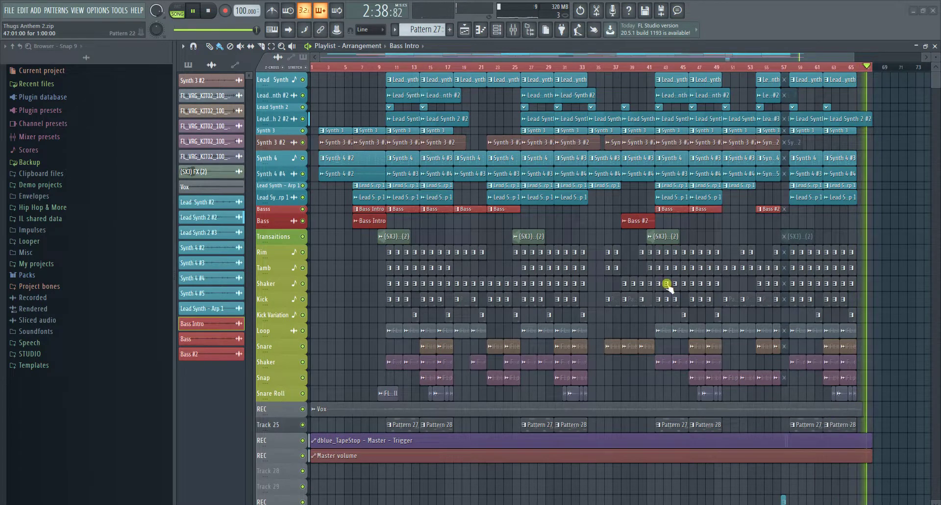